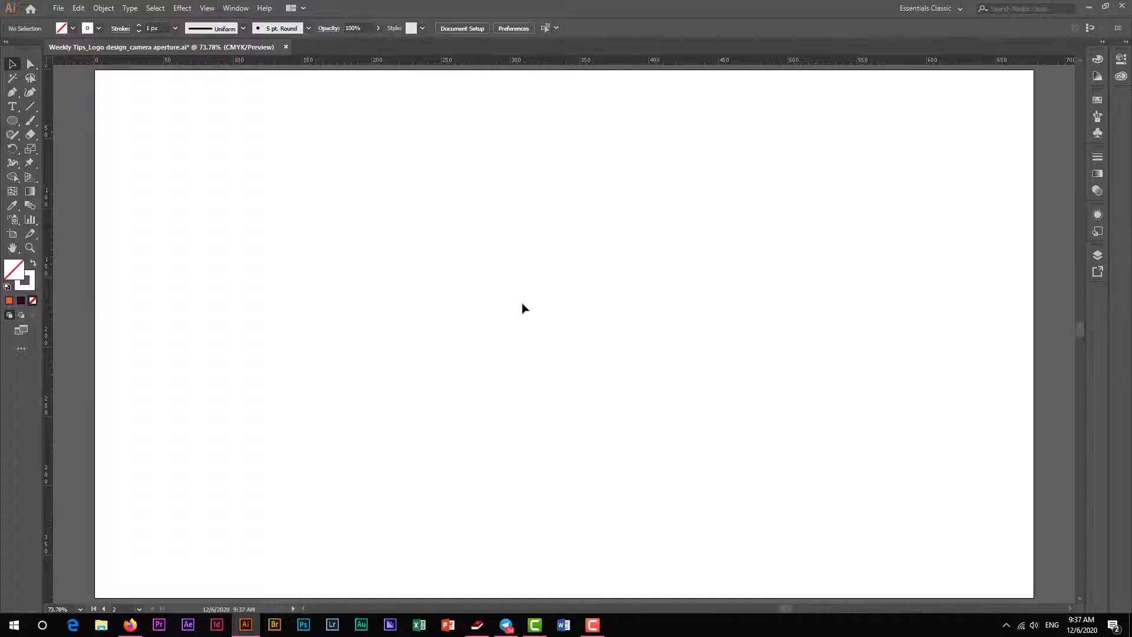
- Draw a circle about 254 mm in diameter outward from the middle of the artboard with the Ellipse tool
click(12, 121)
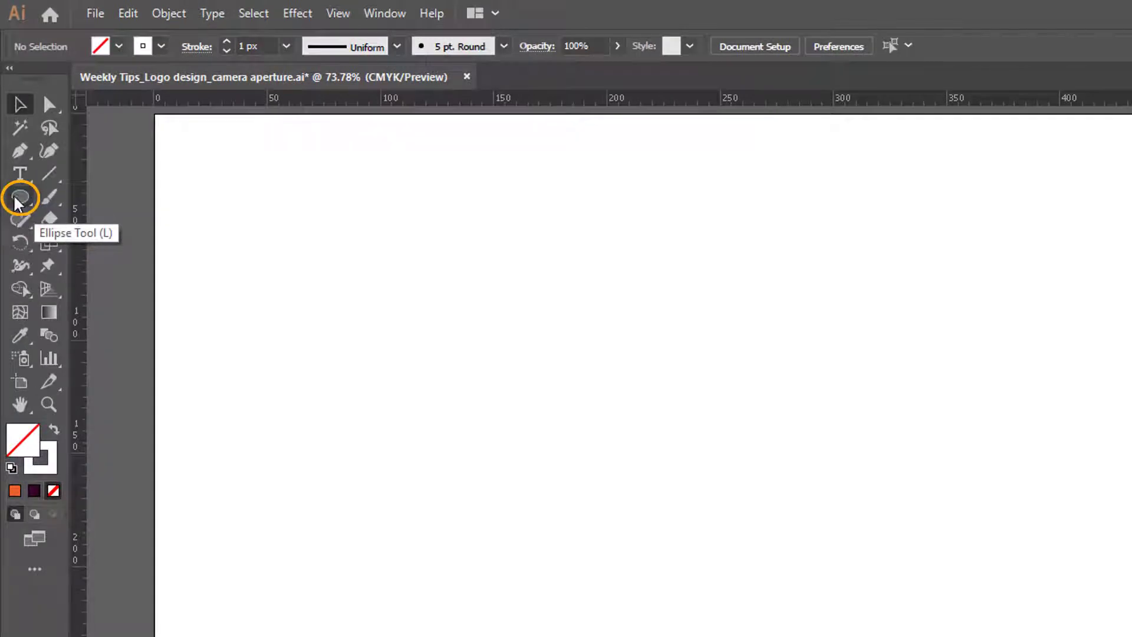
click(25, 199)
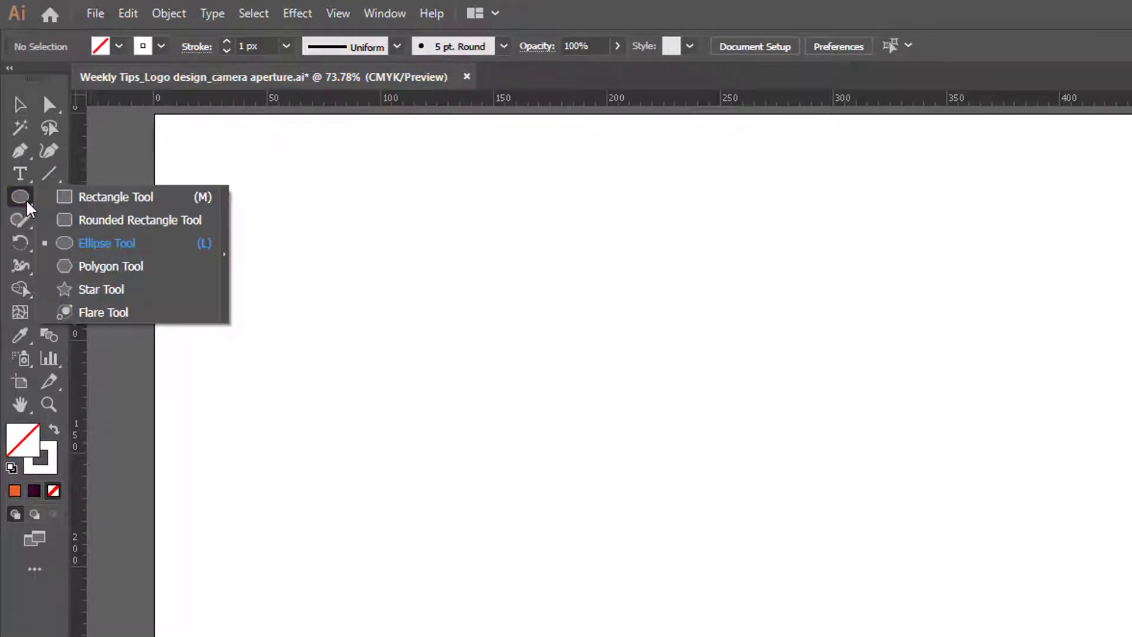
click(69, 201)
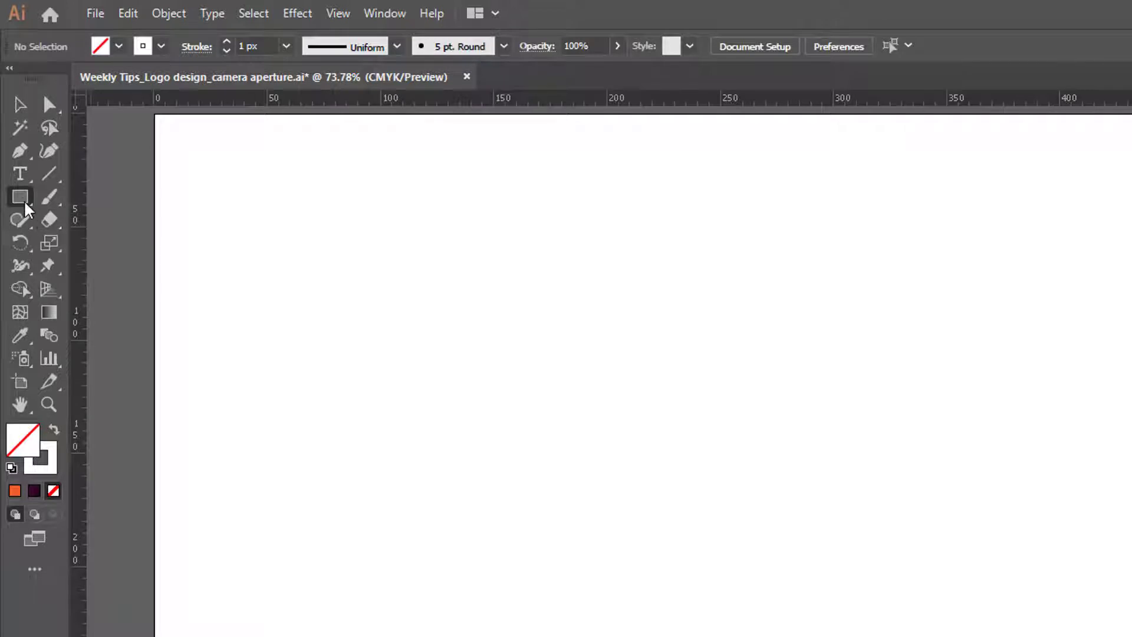
click(23, 201)
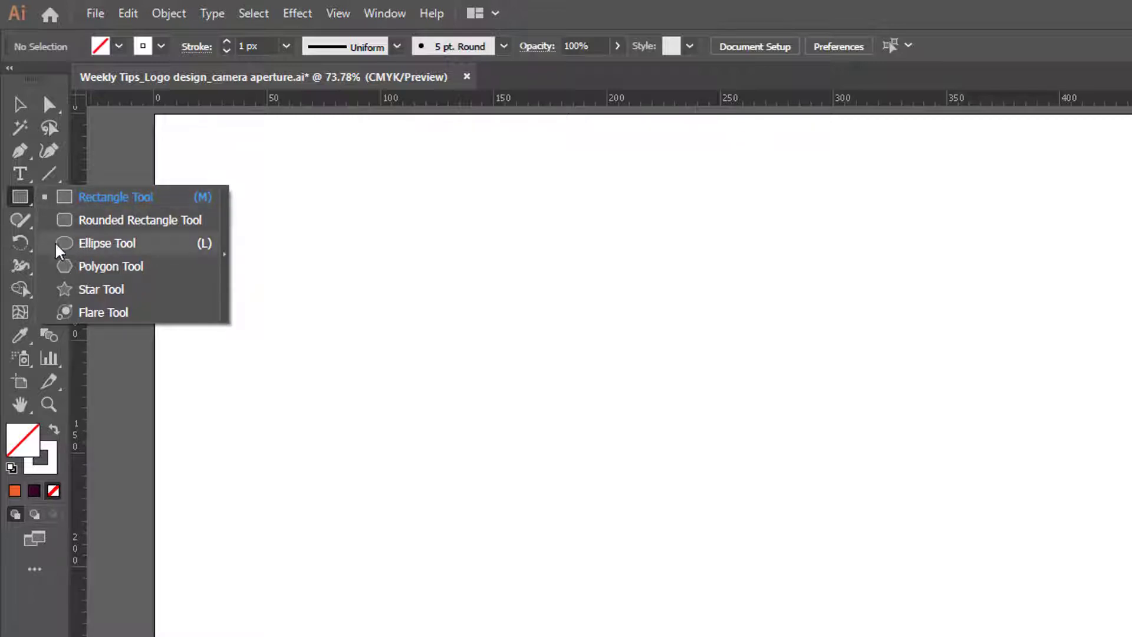
click(59, 244)
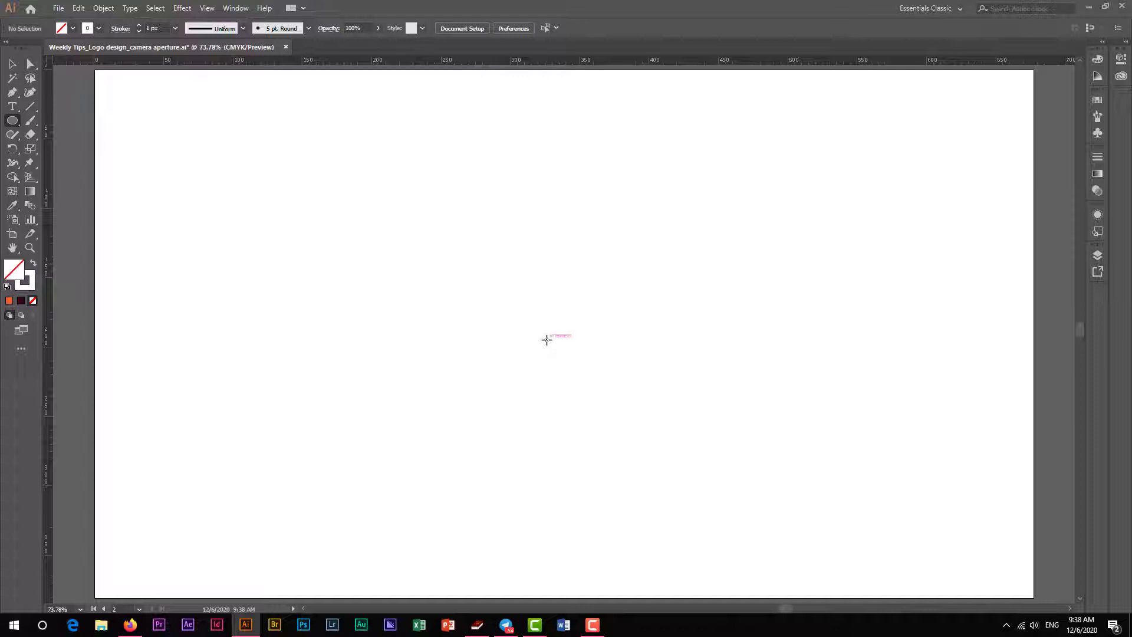
drag(547, 339, 610, 457)
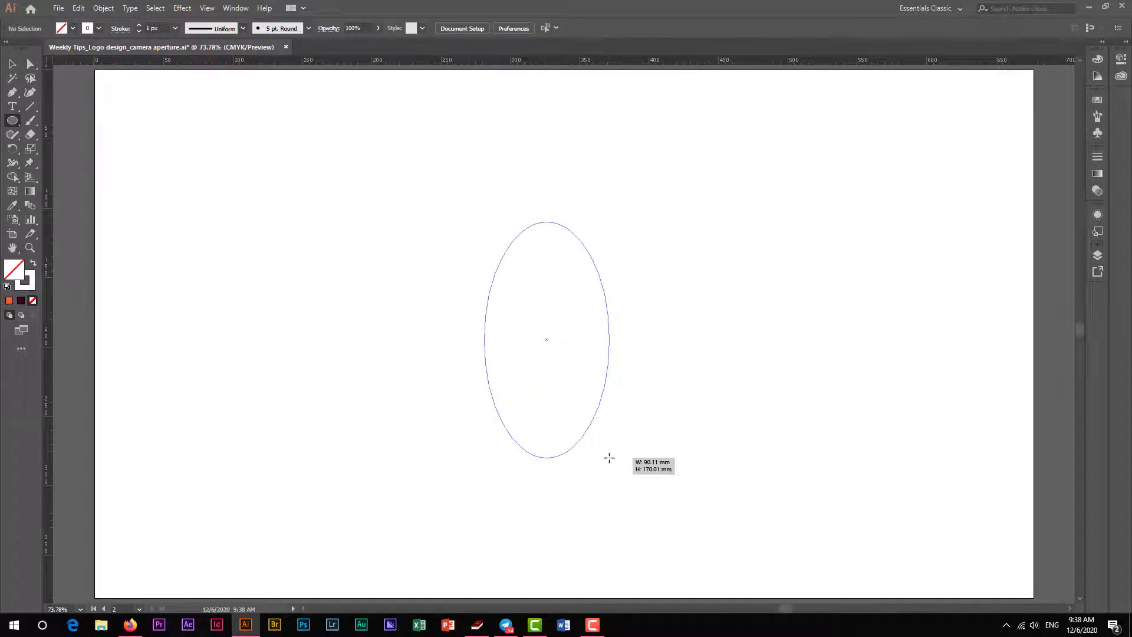
drag(609, 458, 670, 516)
key(shift)
key(shift)
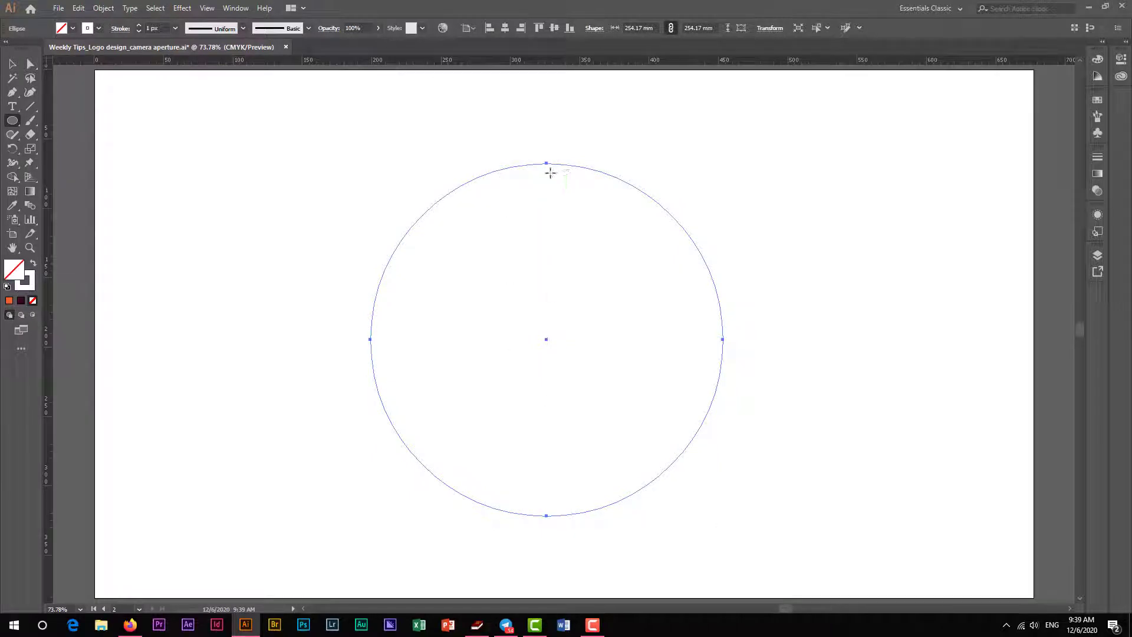
- Set the circle's stroke colour to black
click(100, 30)
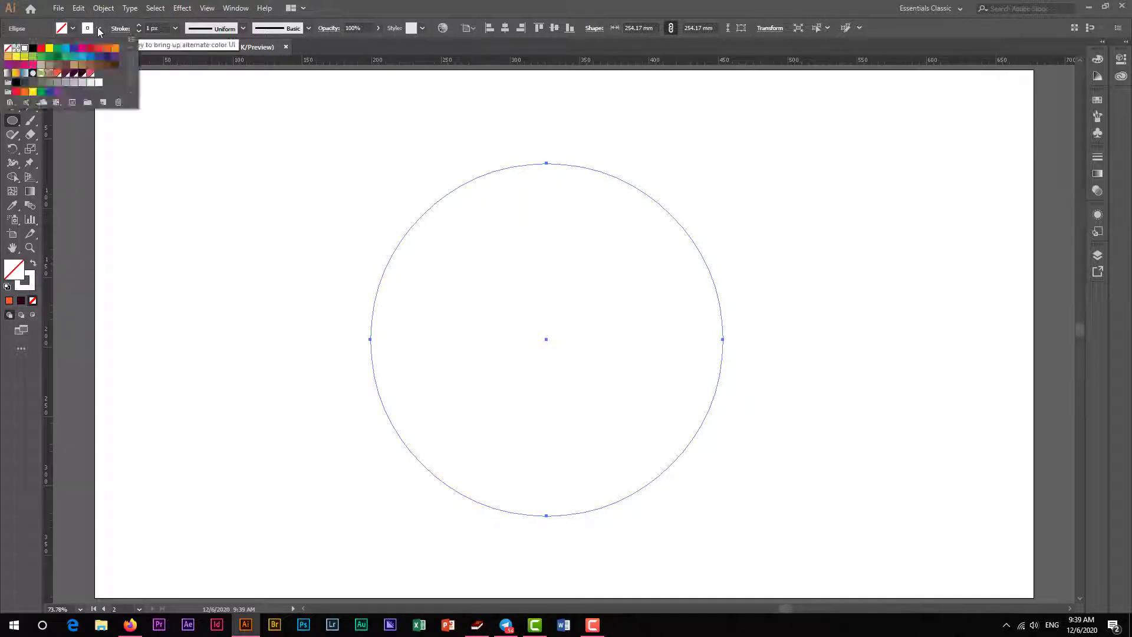
click(33, 48)
key(v)
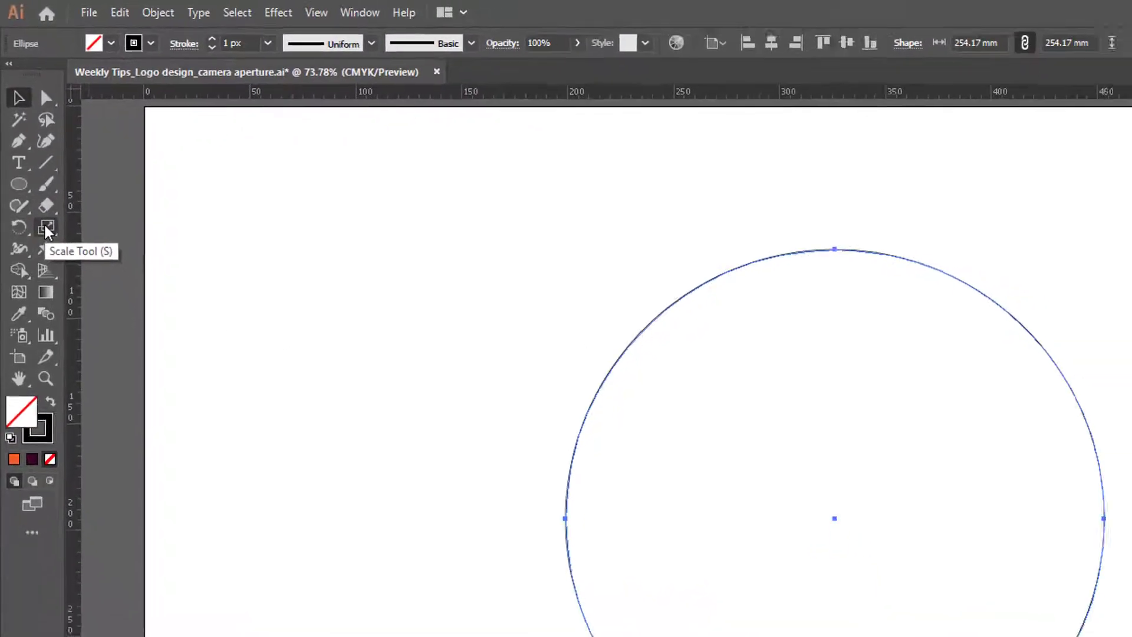
- Create a concentric copy of the circle scaled uniformly to 50%
double_click(46, 228)
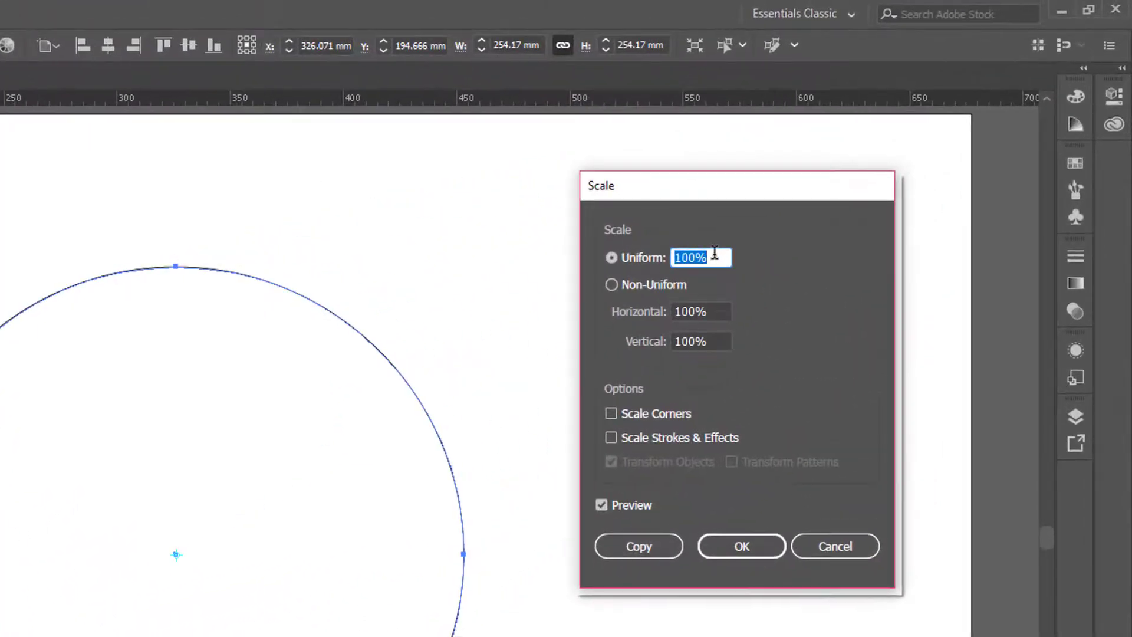
text(50)
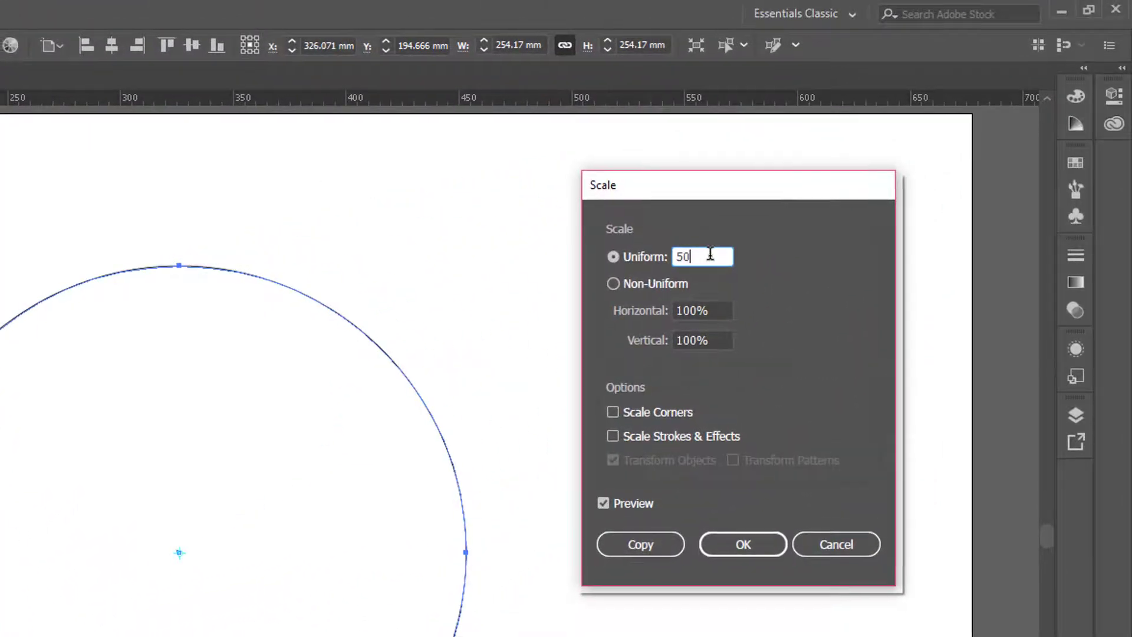
key(Tab)
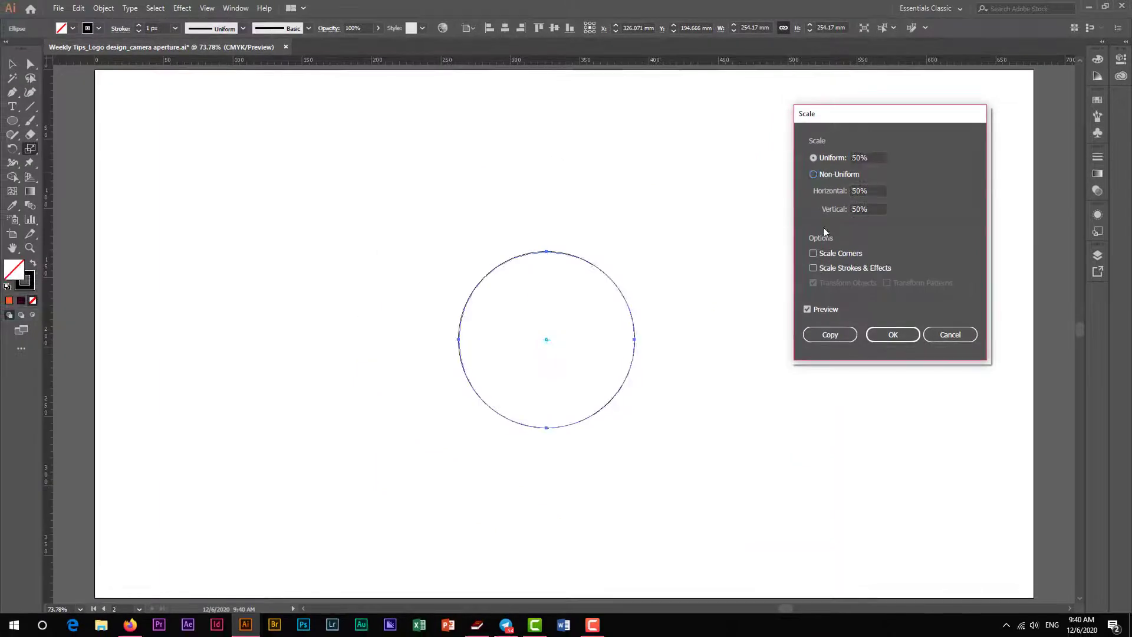
click(832, 336)
key(v)
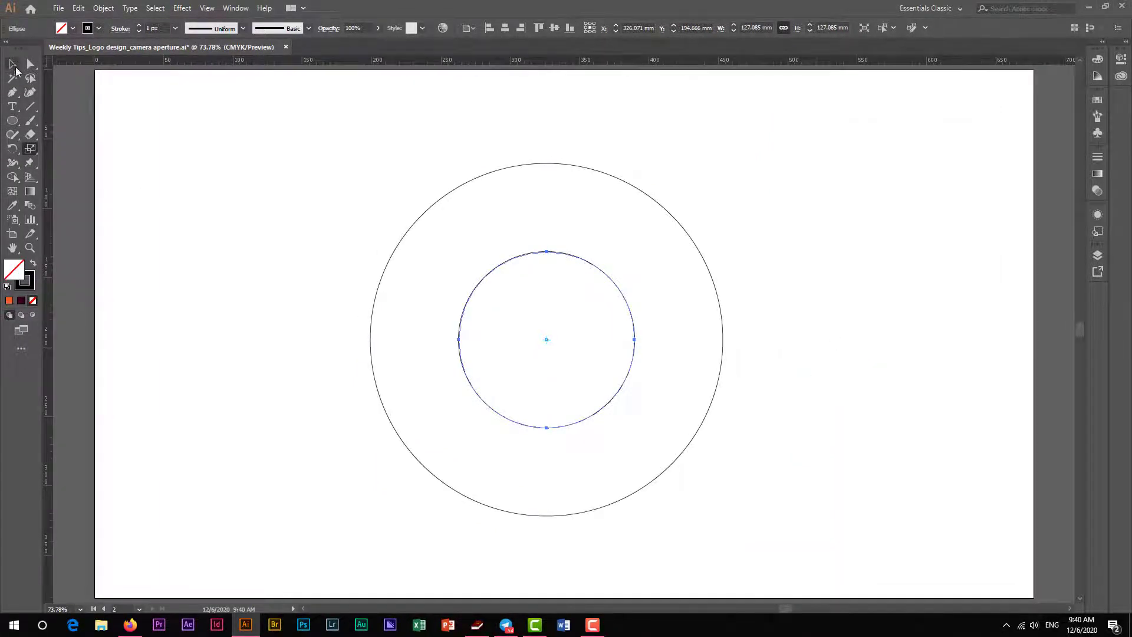
click(197, 181)
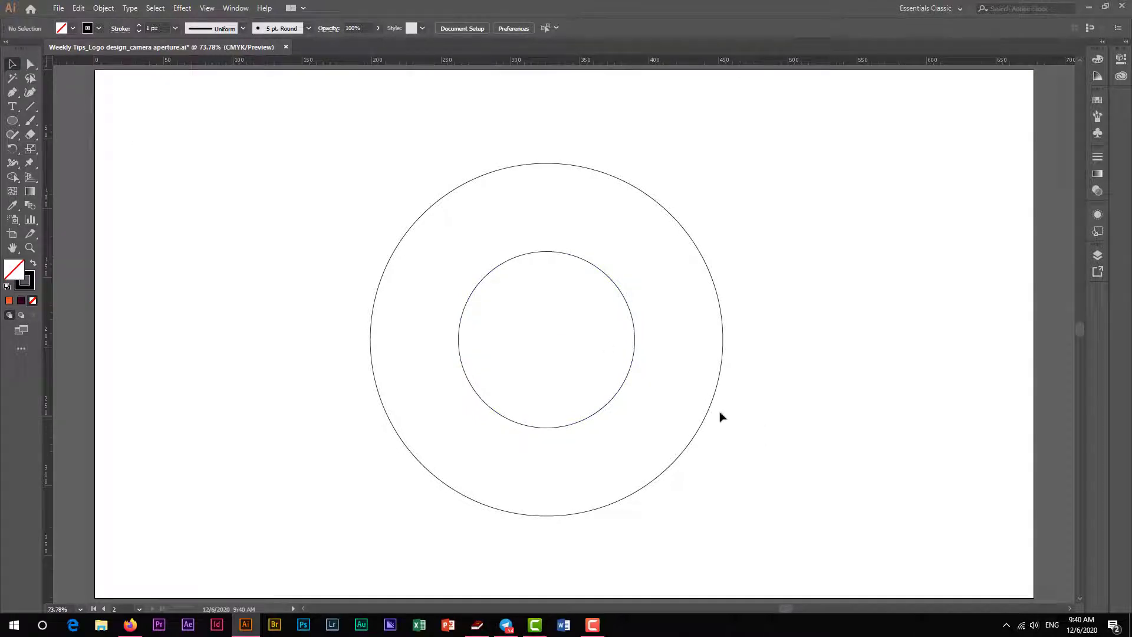
drag(403, 221, 749, 519)
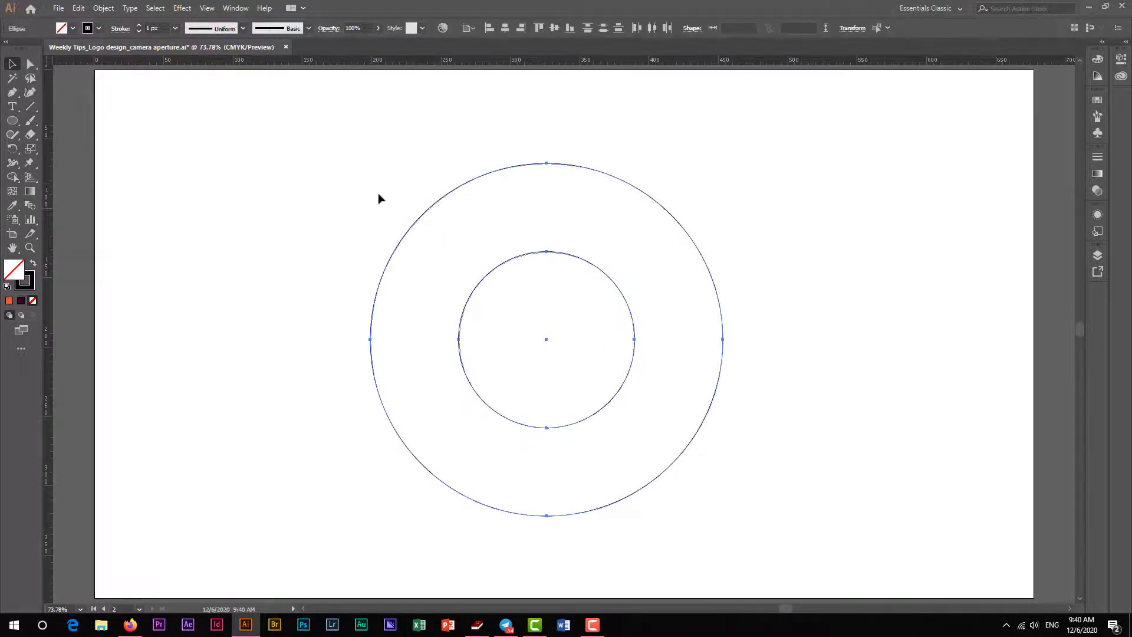
click(826, 446)
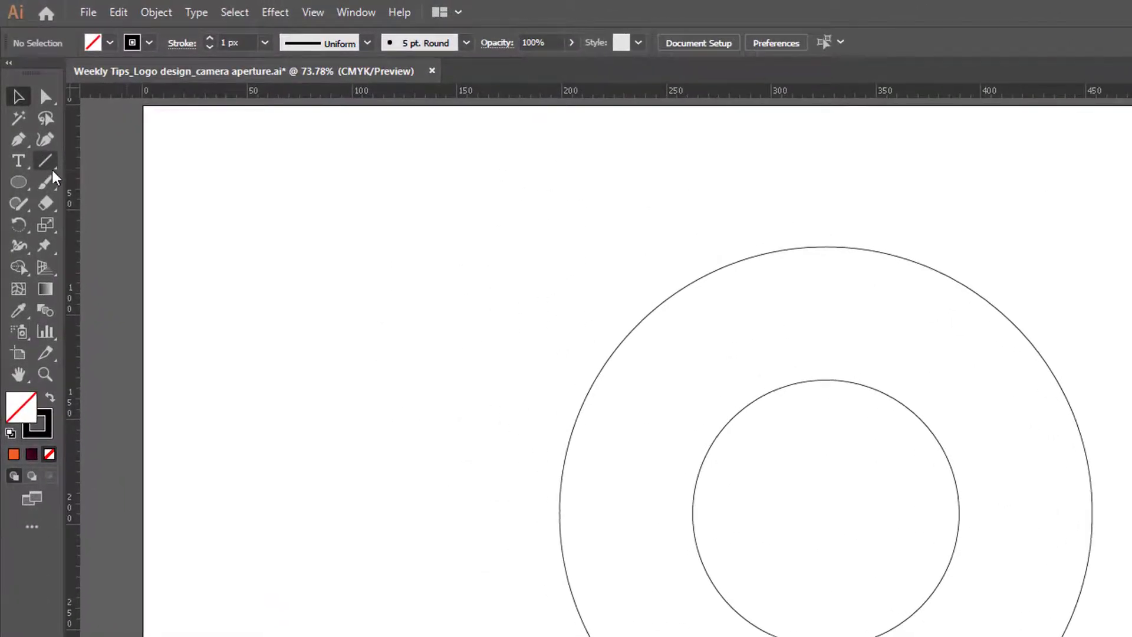
click(45, 160)
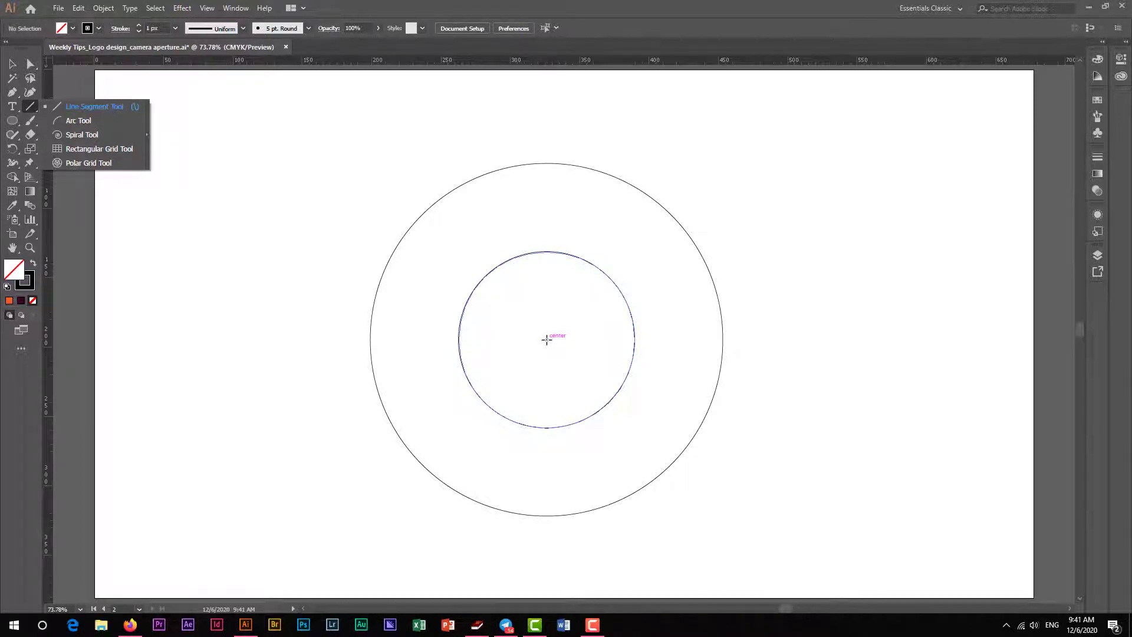
key(v)
- Turn on the bounding box display and select the outer circle to view its handles
drag(307, 178, 847, 532)
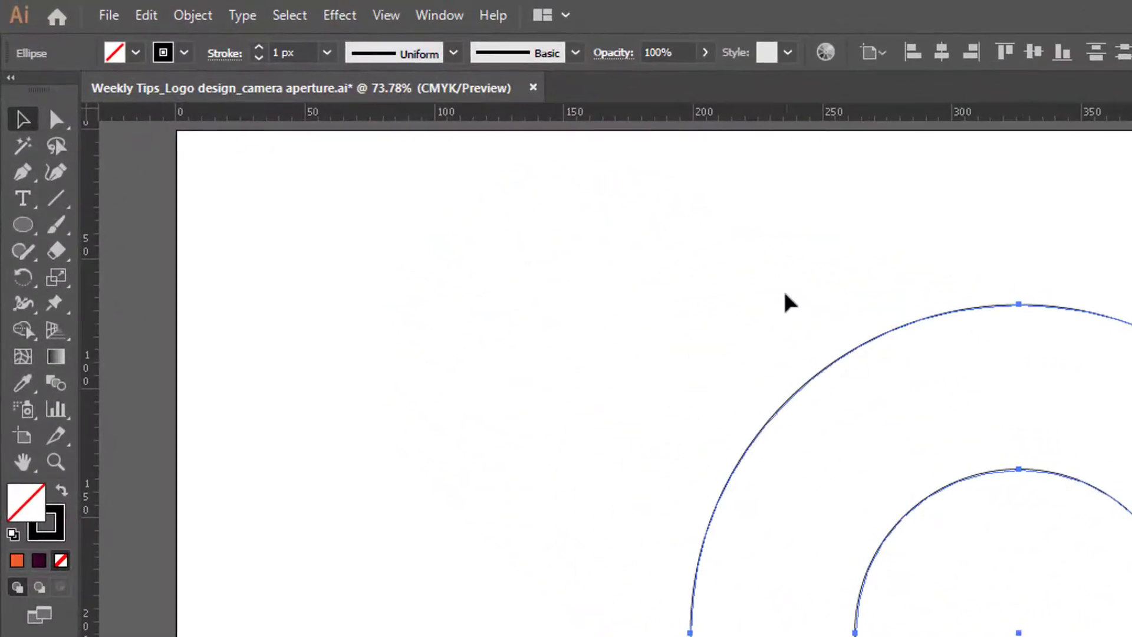
click(382, 18)
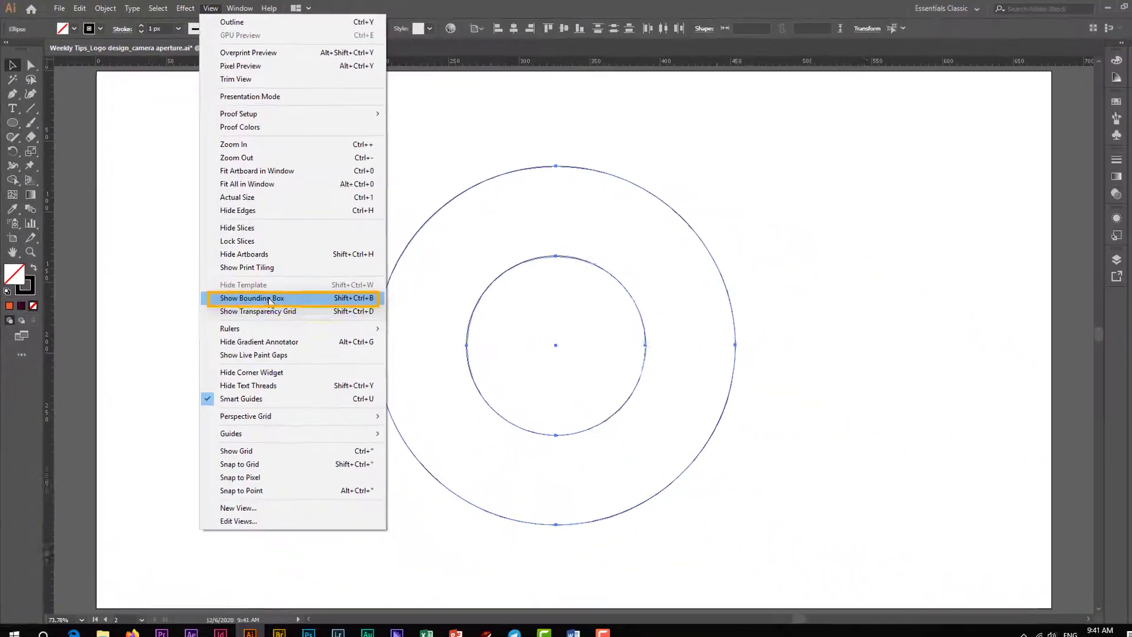
click(496, 547)
click(853, 273)
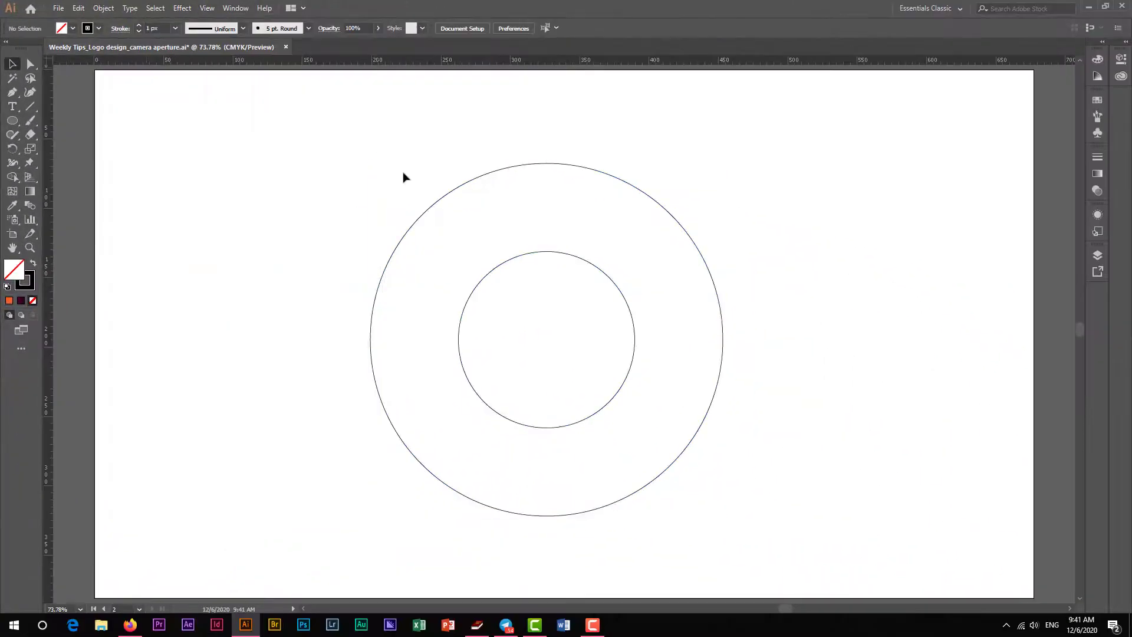
click(447, 200)
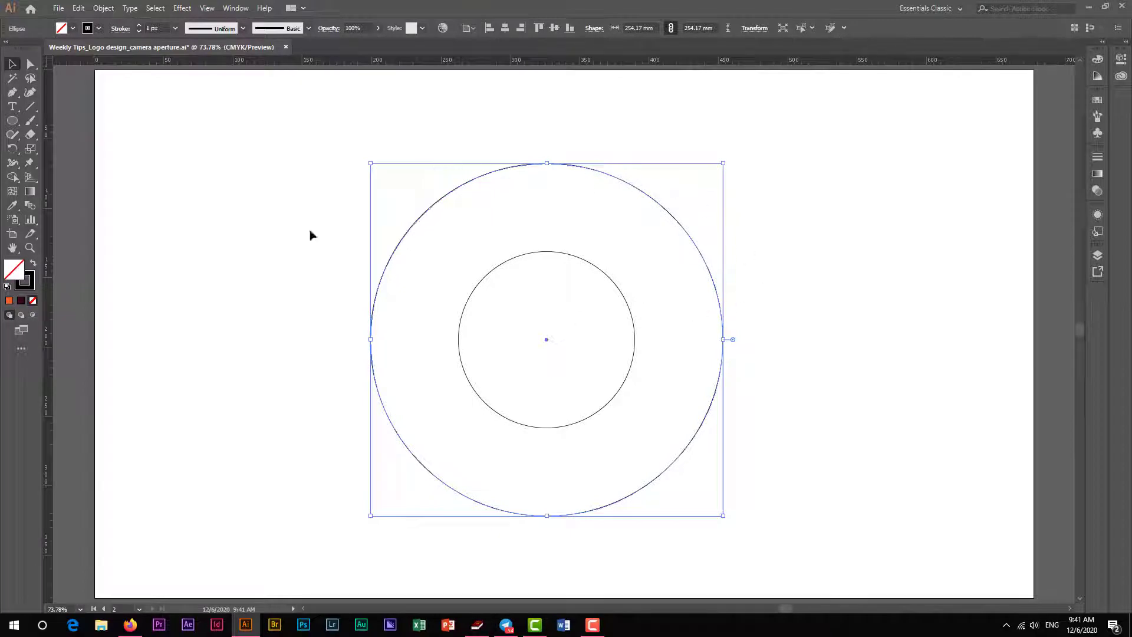
- Hide the bounding box around the selected outer circle
click(31, 106)
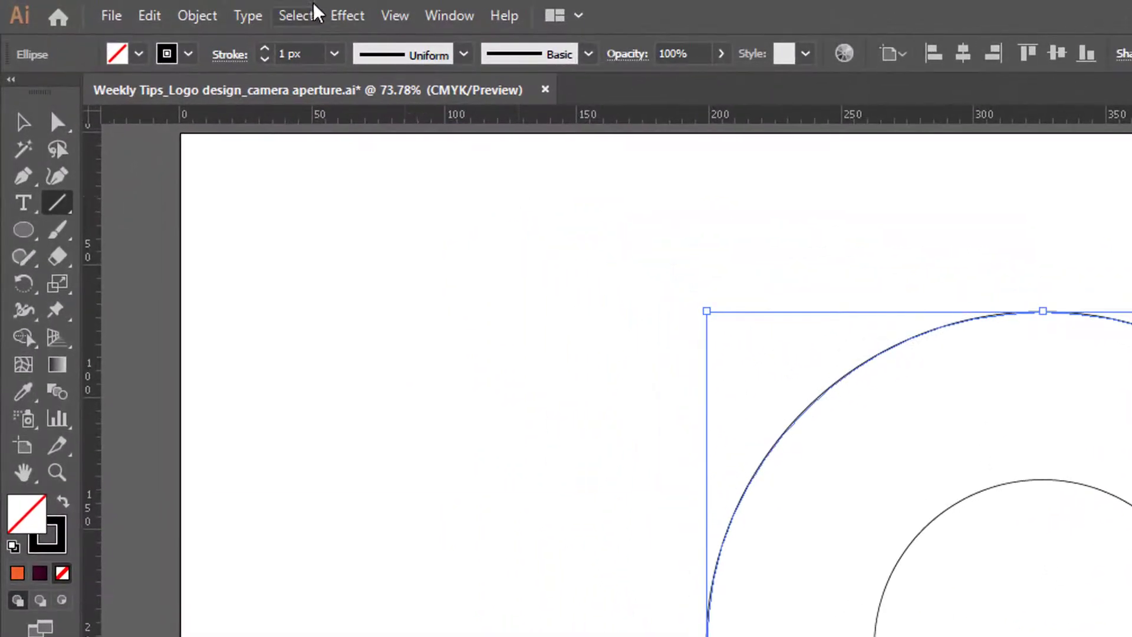
click(394, 16)
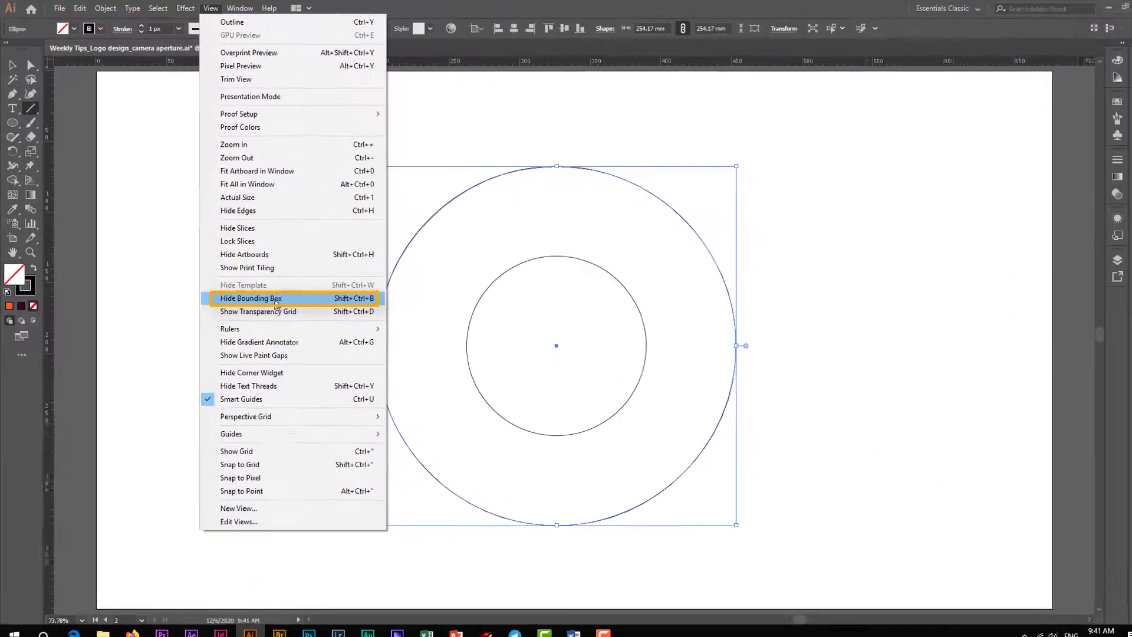
click(502, 559)
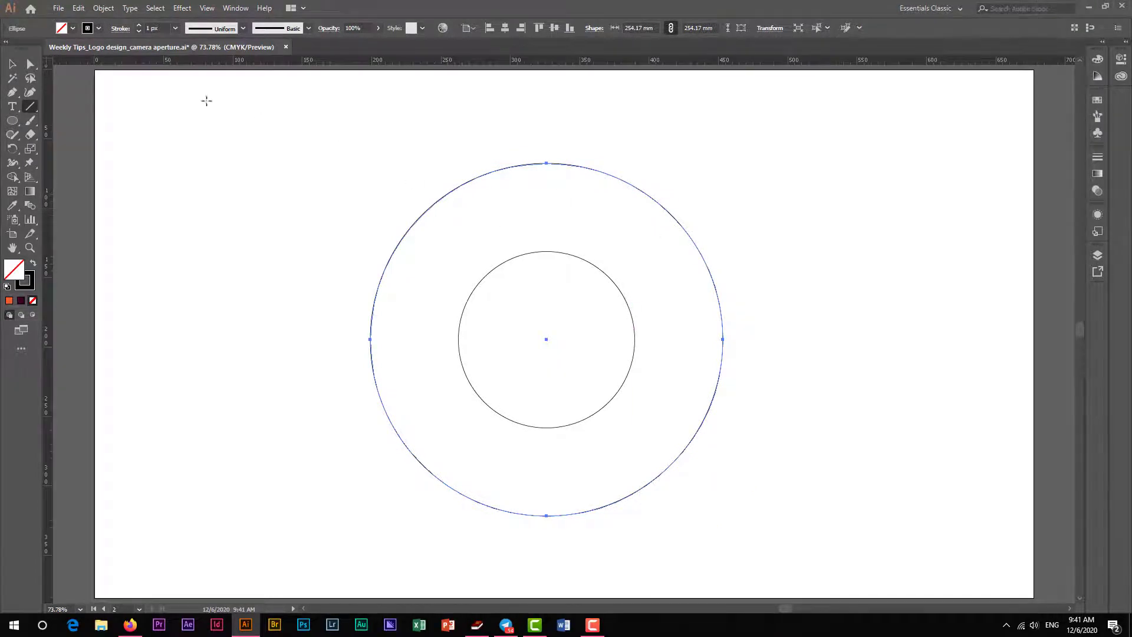
- Draw a diagonal line at 315° through the circles' shared centre, spanning the outer circle from edge to edge, about 180 mm wide and high
click(31, 107)
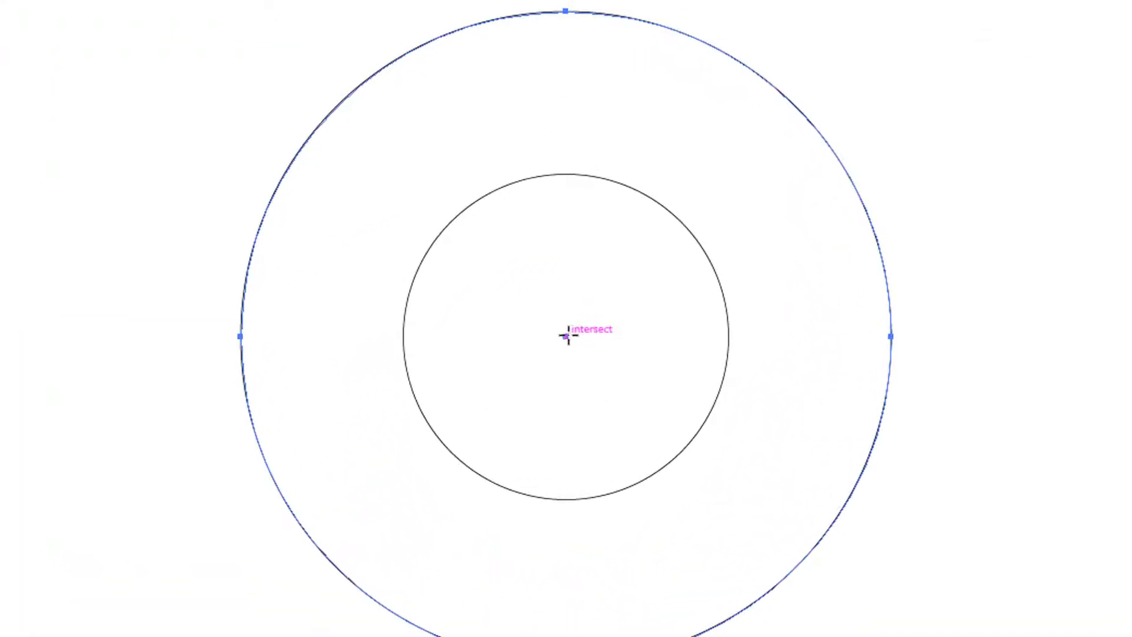
drag(565, 339, 769, 535)
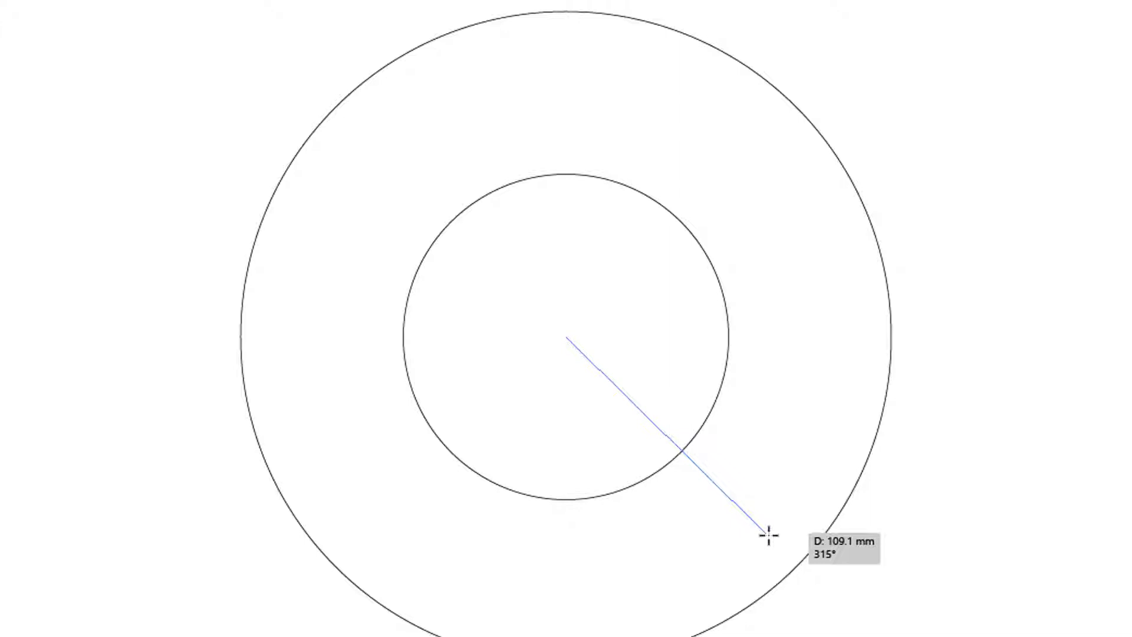
key(alt)
key(alt)
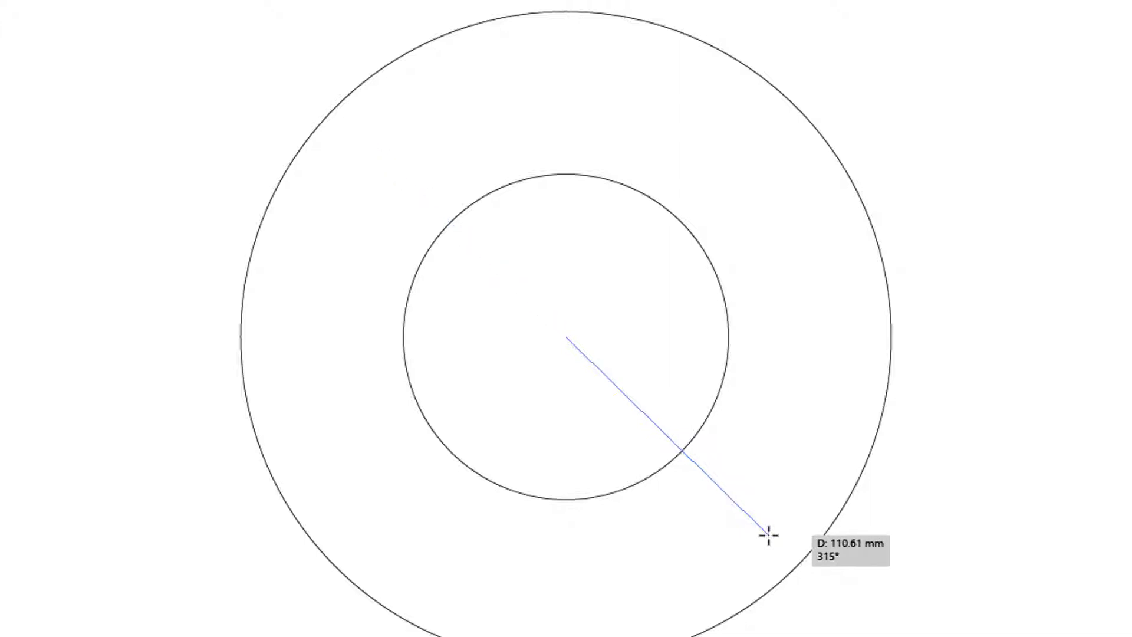
key(alt)
mouse_move(768, 535)
mouse_down()
mouse_move(796, 551)
mouse_move(743, 584)
mouse_move(811, 554)
mouse_move(794, 566)
mouse_up()
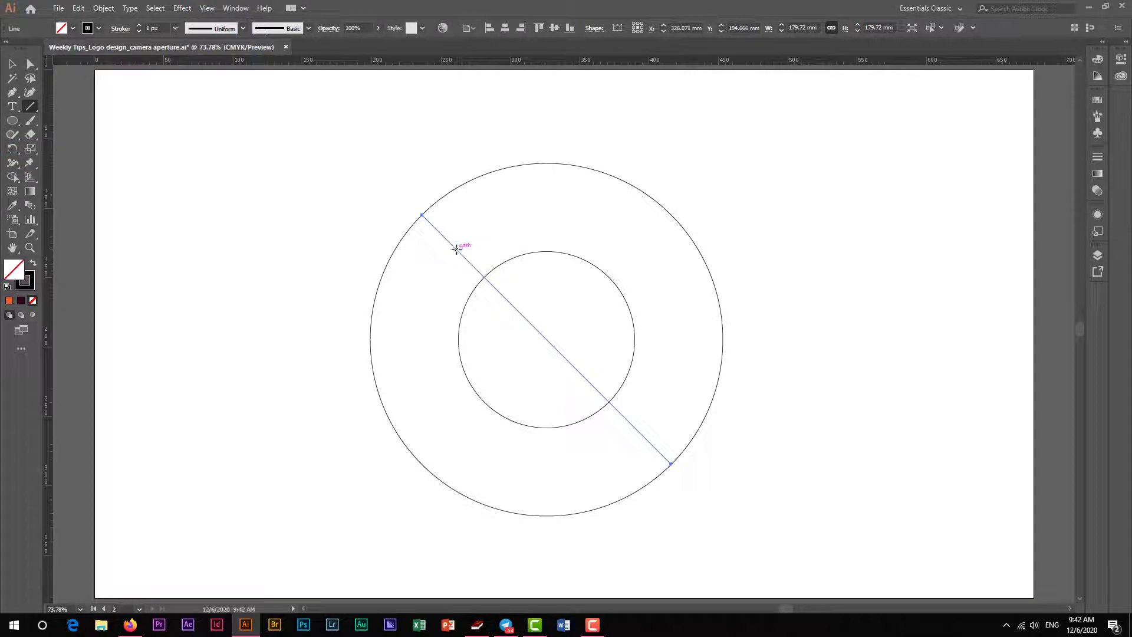
- Create a copy of the diagonal line rotated by 90° about its centre
double_click(12, 148)
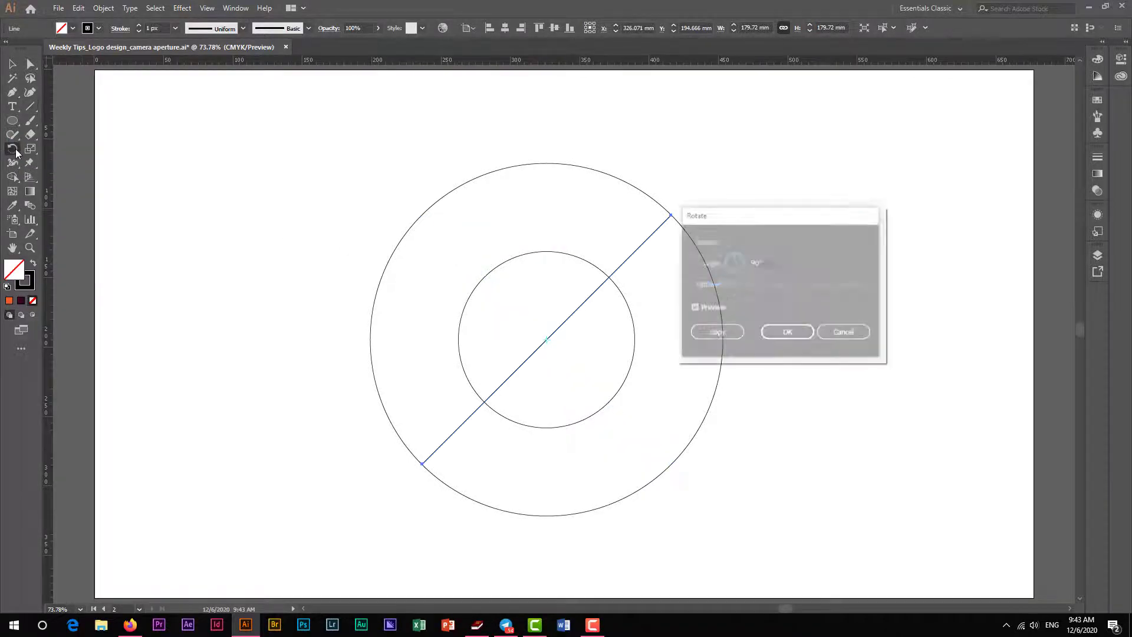
double_click(652, 345)
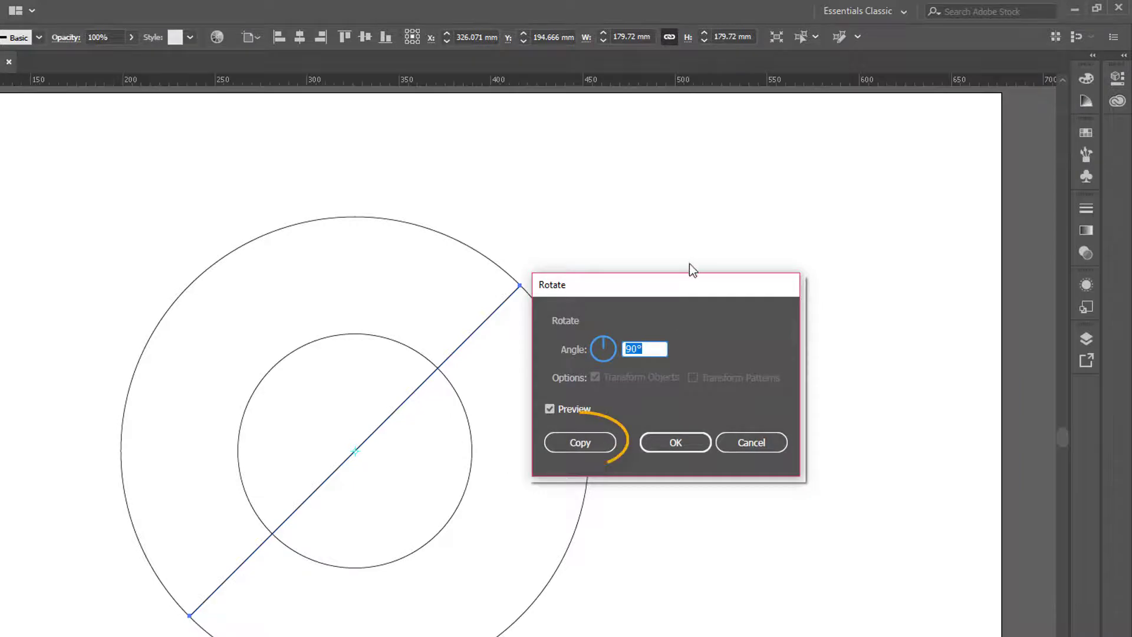
click(580, 443)
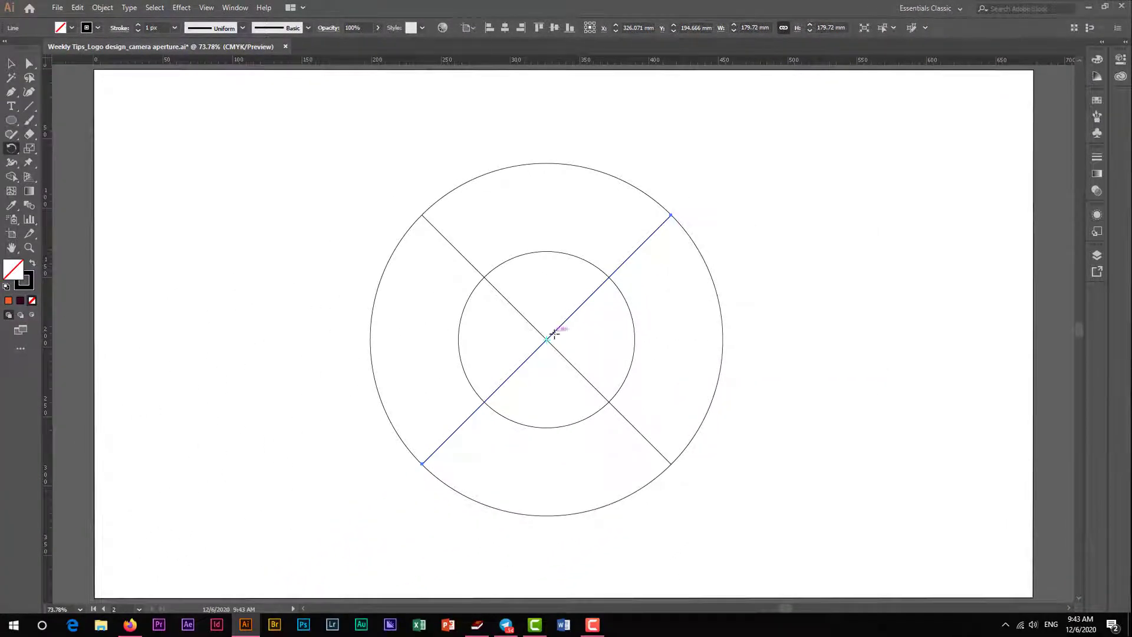
- Select both diagonal lines crossing at the circles' centre and convert them into guides
ctrl+shift+click(522, 317)
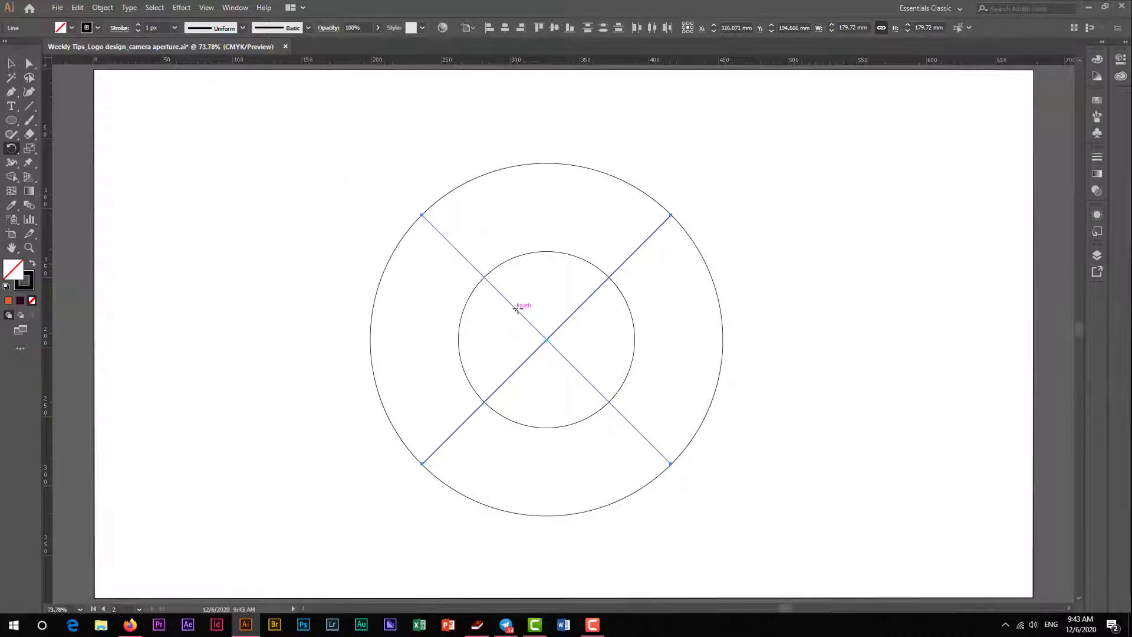
key(ctrl+5)
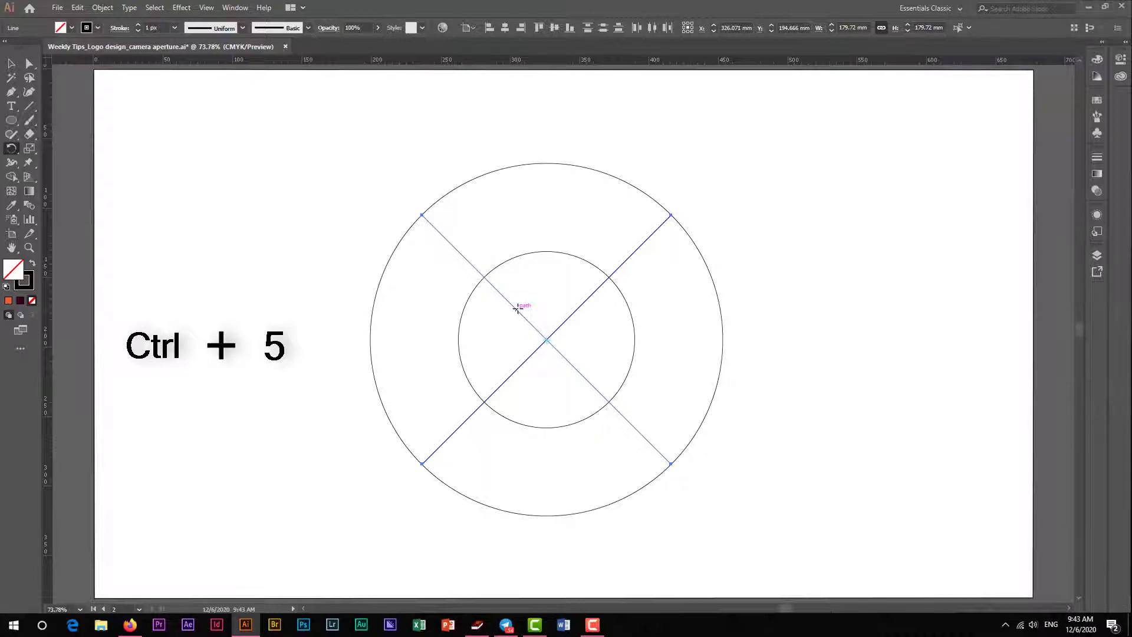
click(207, 6)
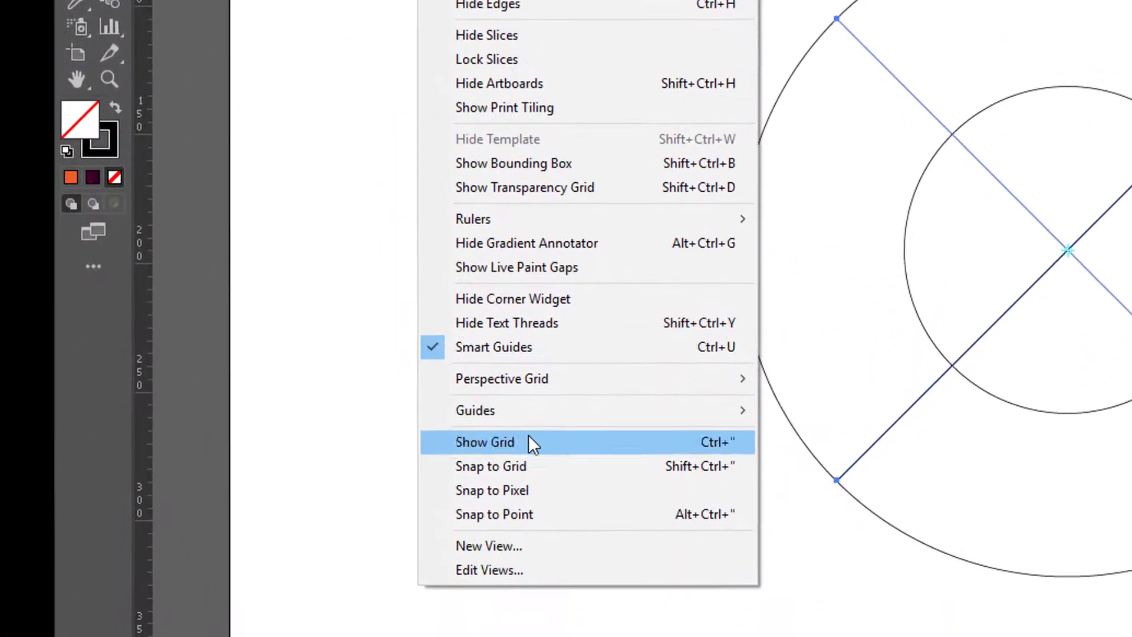
mouse_move(553, 397)
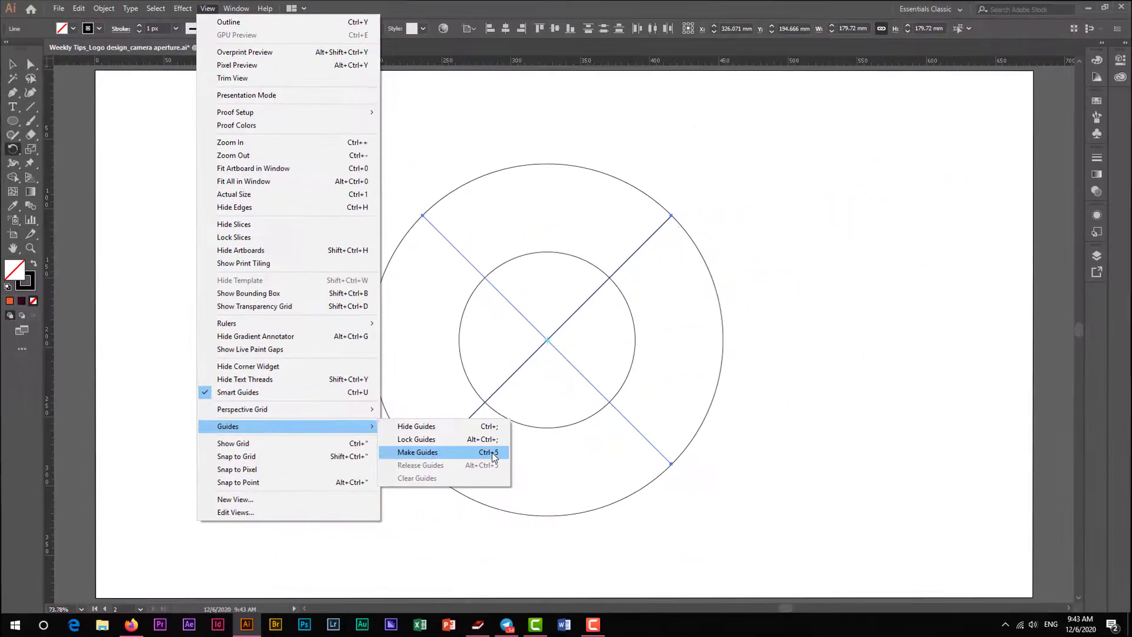
click(958, 454)
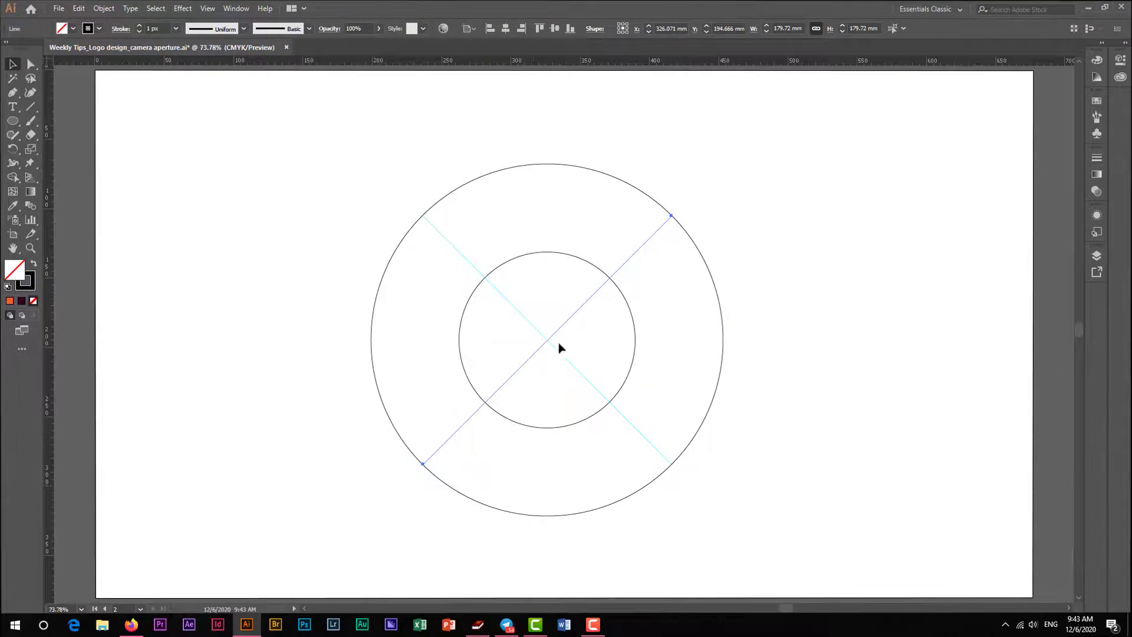
- Lock the two diagonal guides, and check the lock by selecting across the circles' shared centre
click(556, 348)
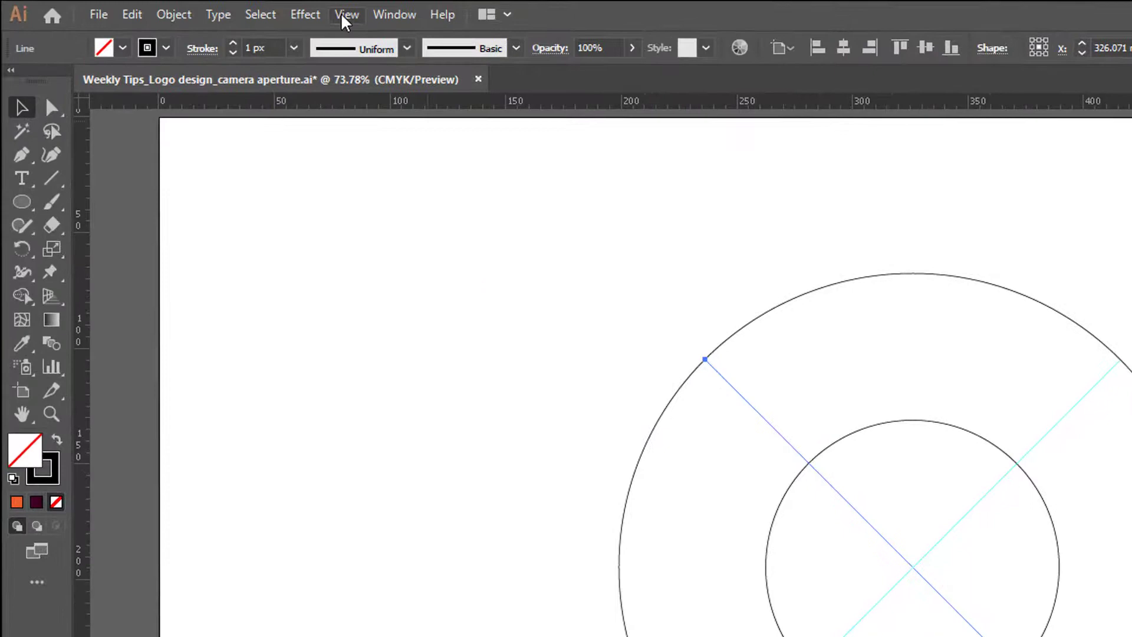
click(346, 16)
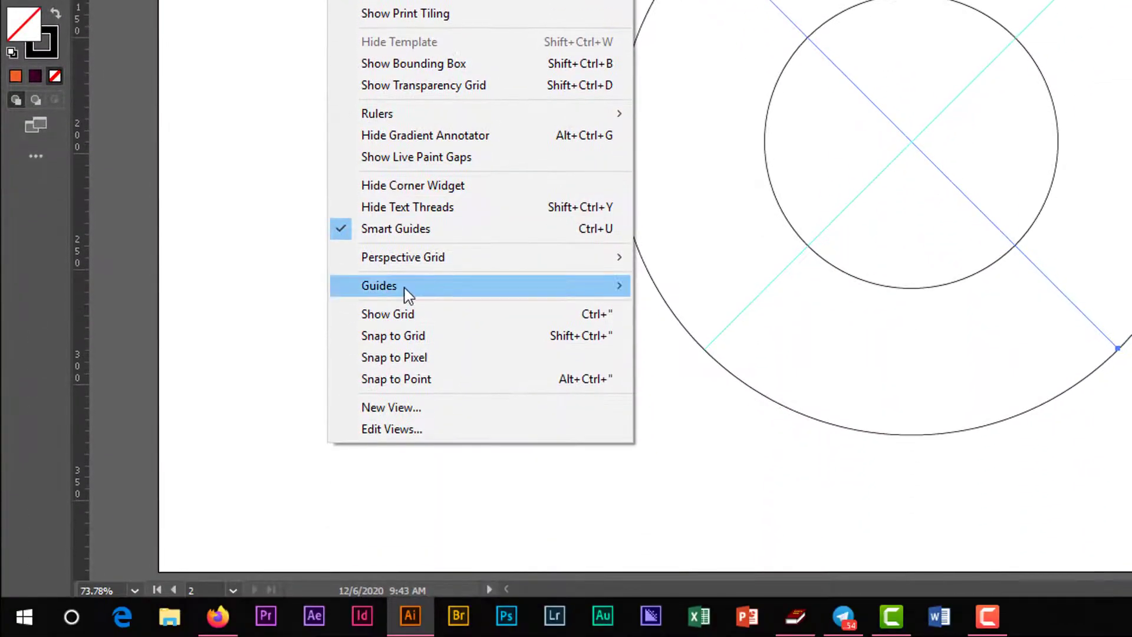
mouse_move(405, 293)
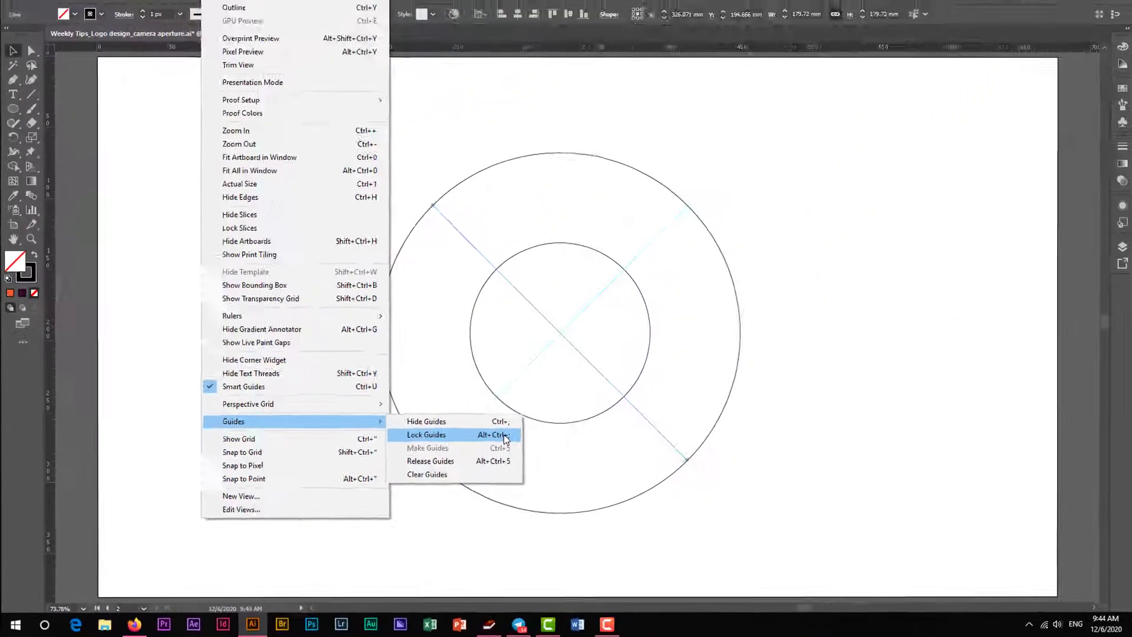
click(506, 439)
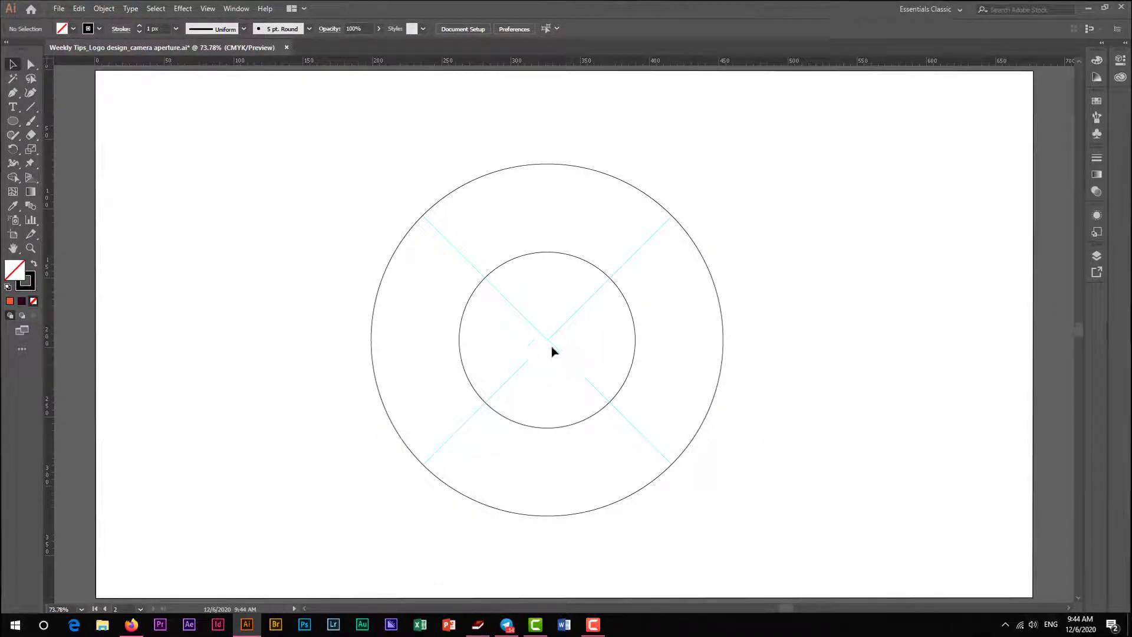
drag(529, 324, 560, 344)
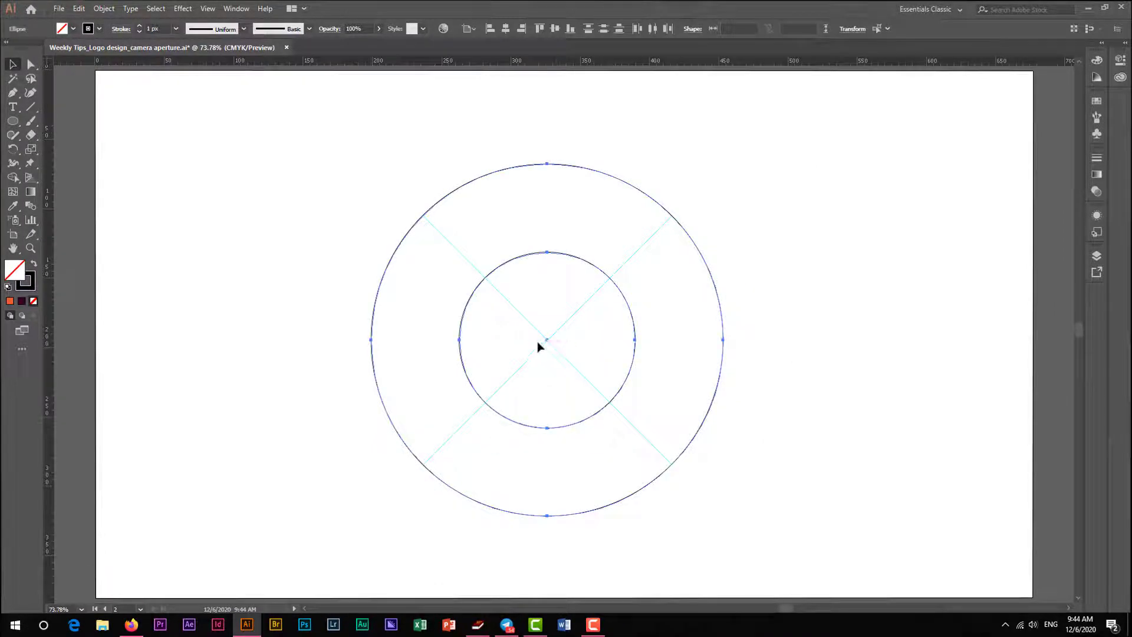
click(816, 486)
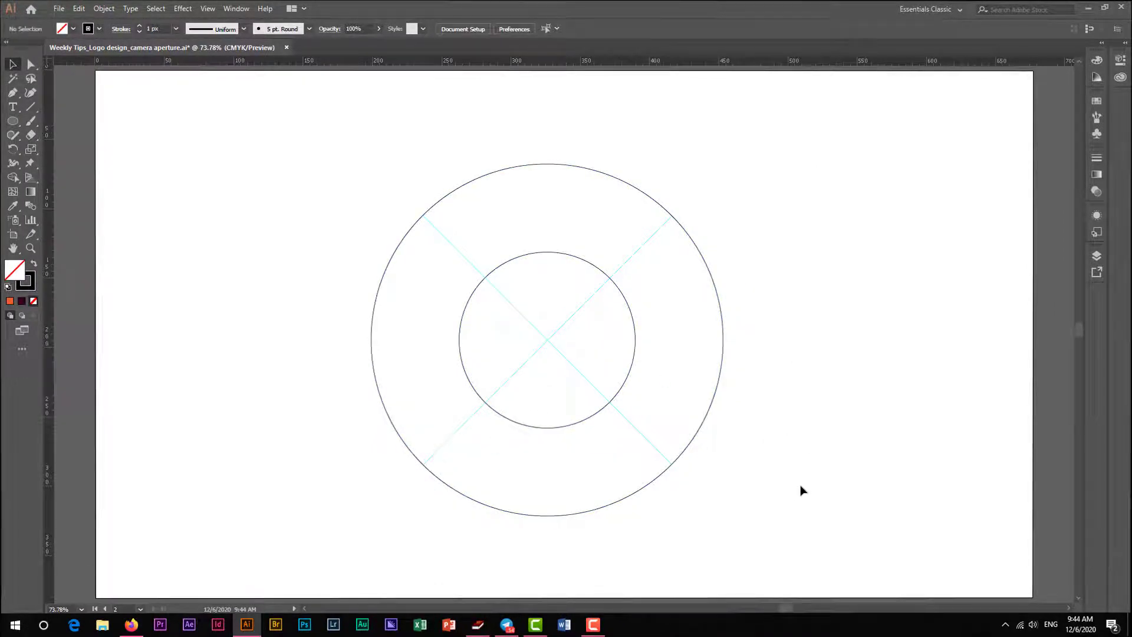
- Copy the outer circle diagonally up-left by about 45 mm each way, so its lower-right edge meets the inner circle on the diagonal guide
click(674, 464)
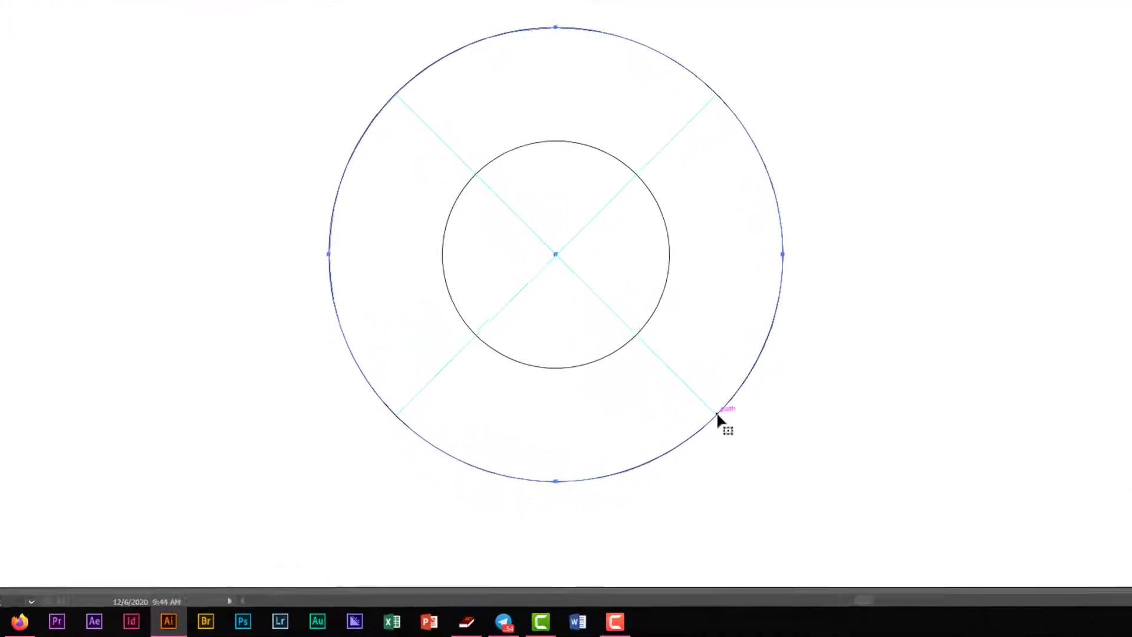
click(716, 412)
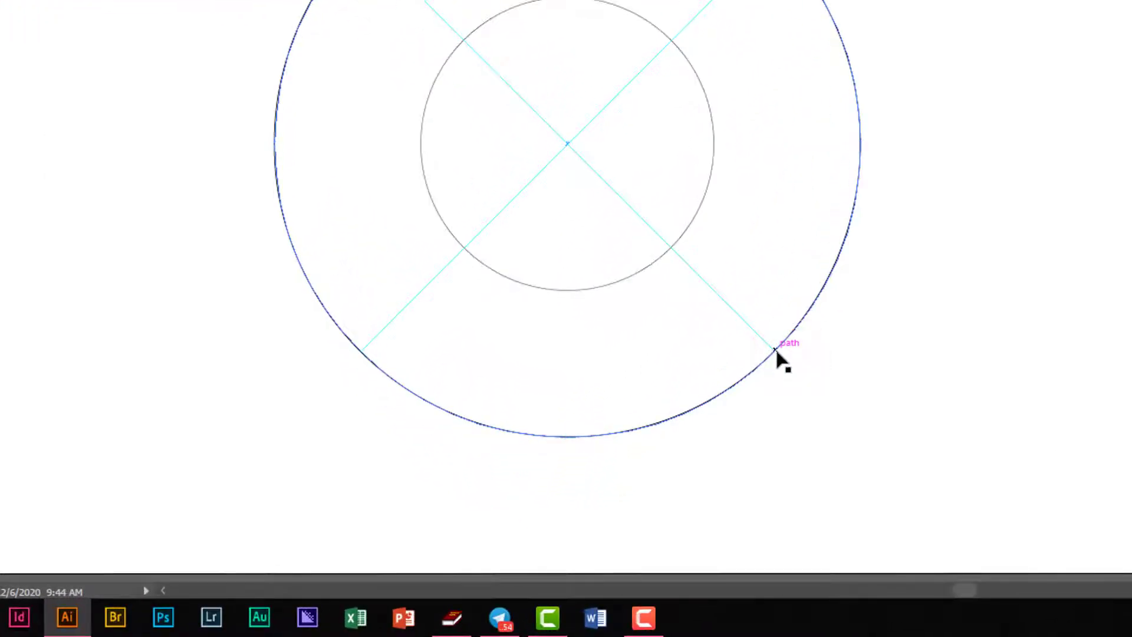
drag(776, 351, 670, 249)
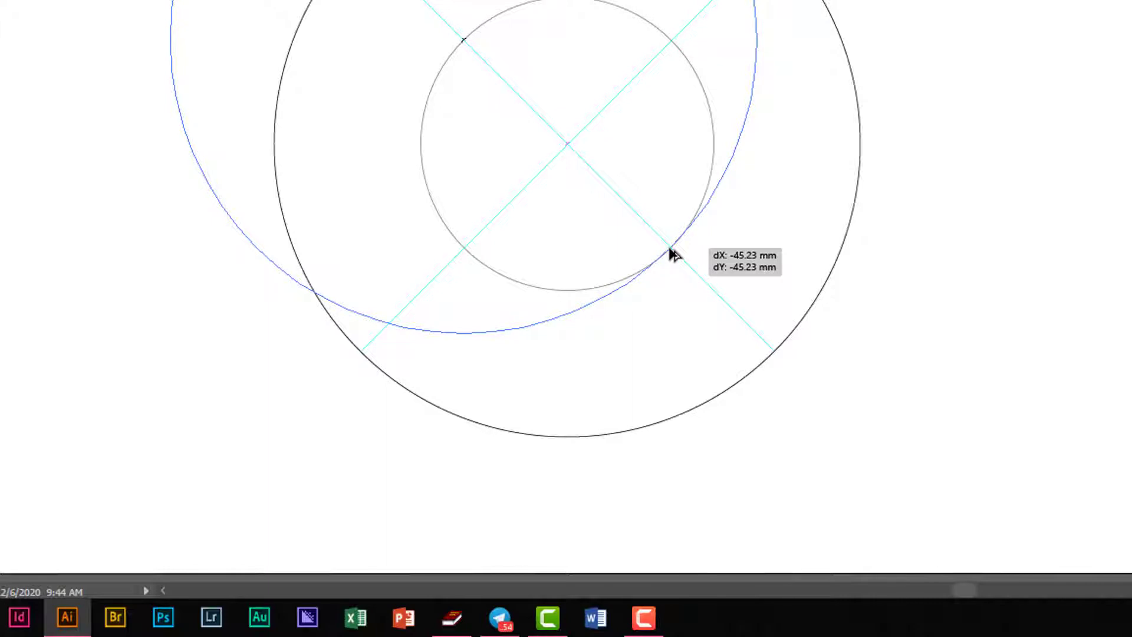
drag(670, 250, 671, 247)
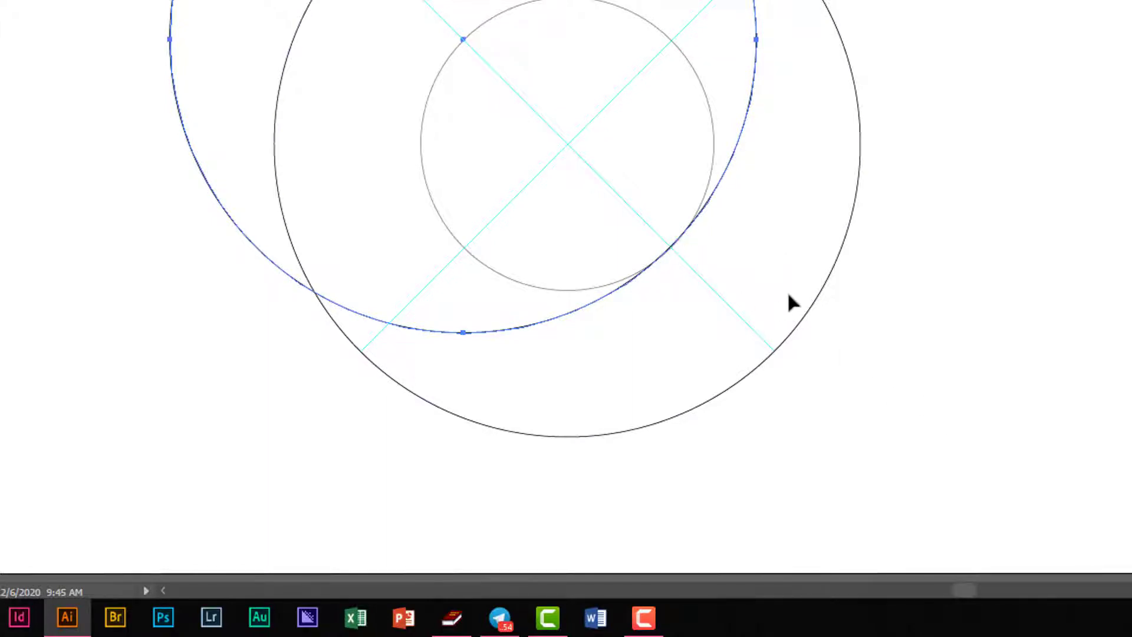
- Switch to Outline view and inspect where the copied circle's edge meets the inner circle and the diagonal guide
key(z)
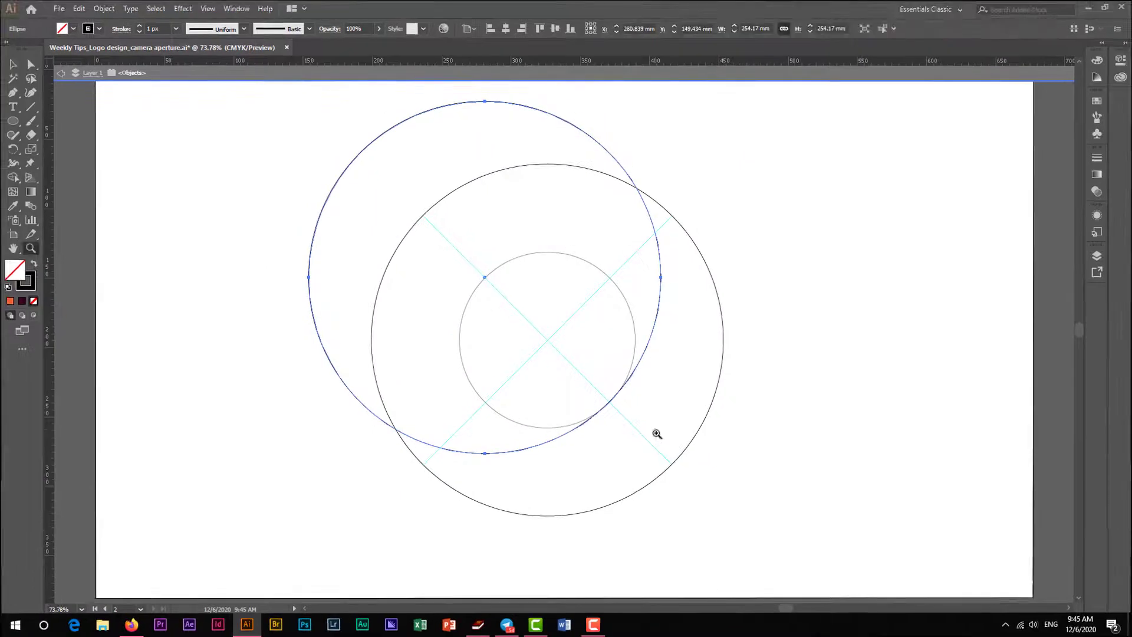
drag(600, 390, 649, 440)
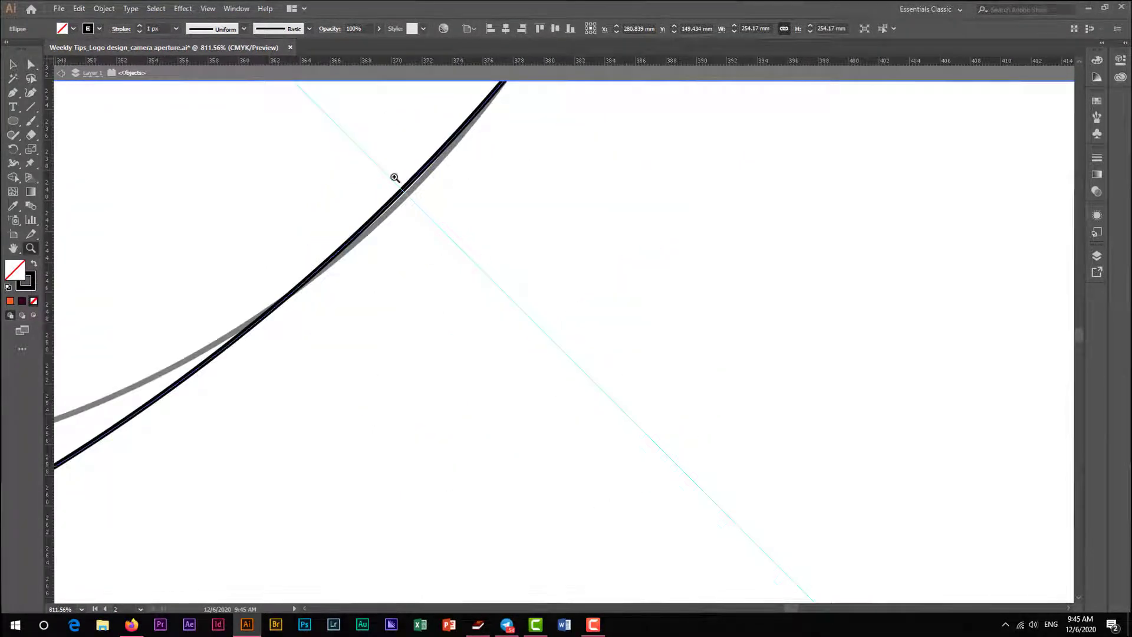
drag(394, 177, 444, 231)
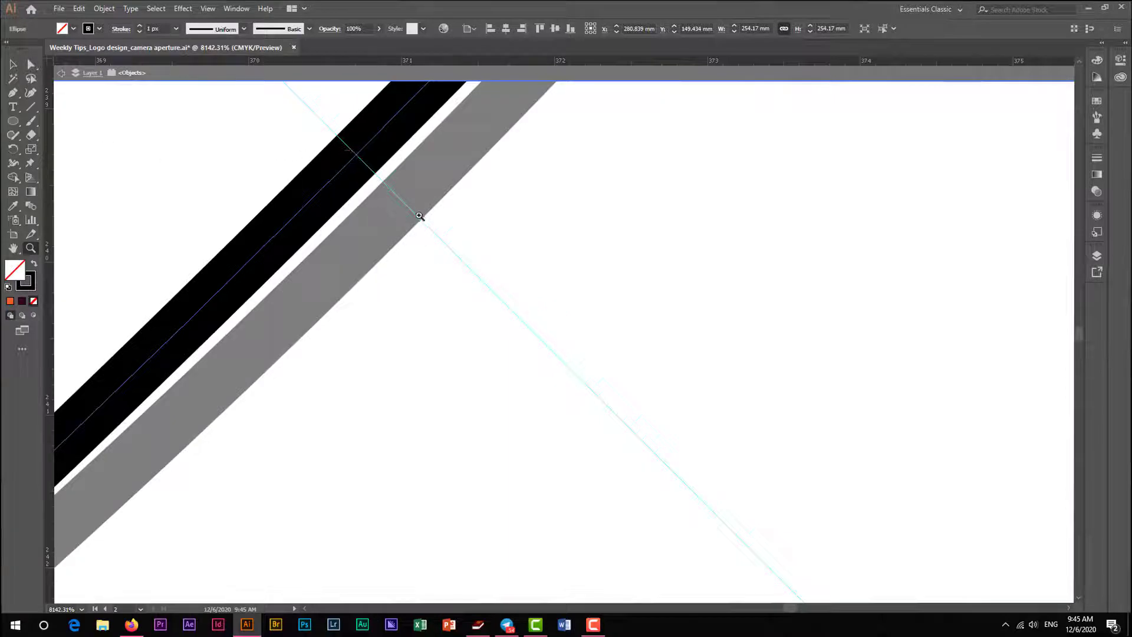
key(ctrl+0)
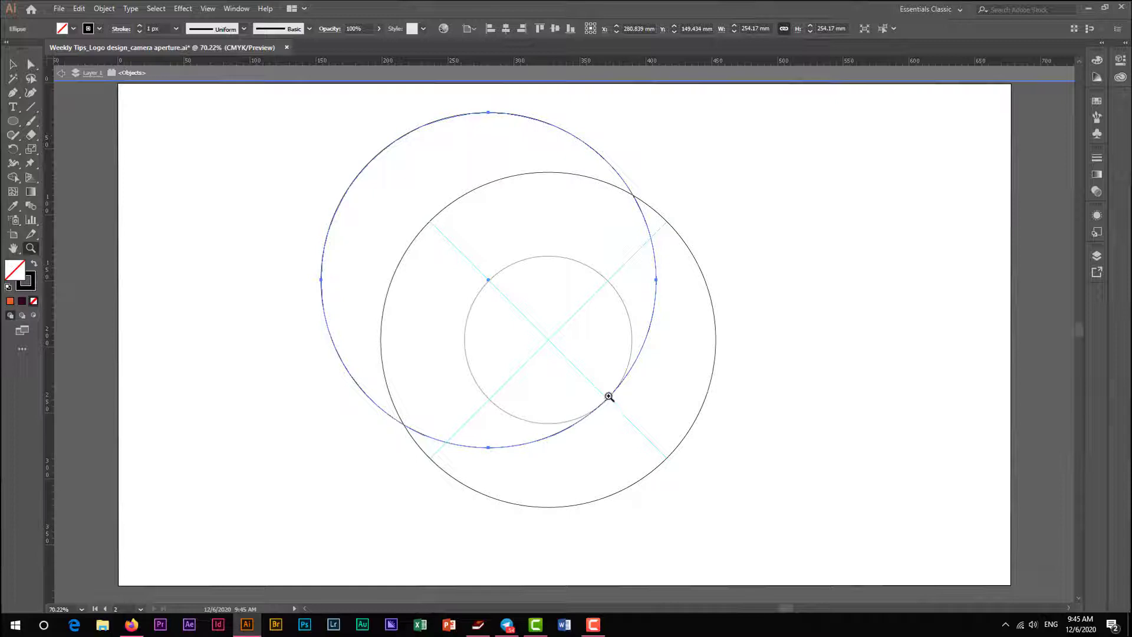
drag(602, 396, 616, 406)
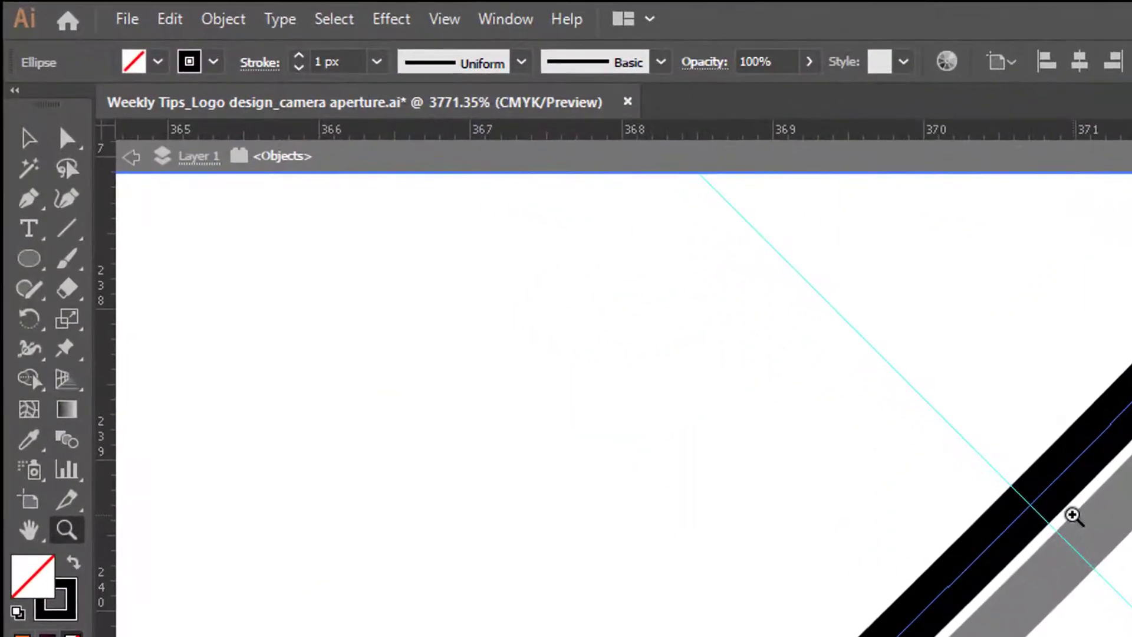
click(444, 19)
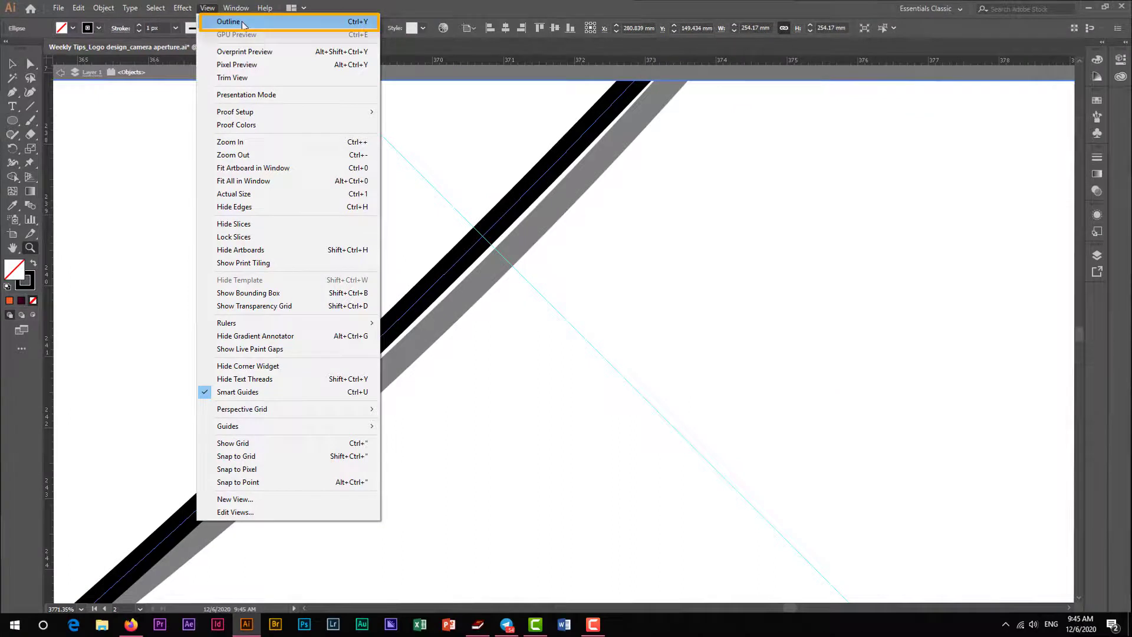
click(242, 22)
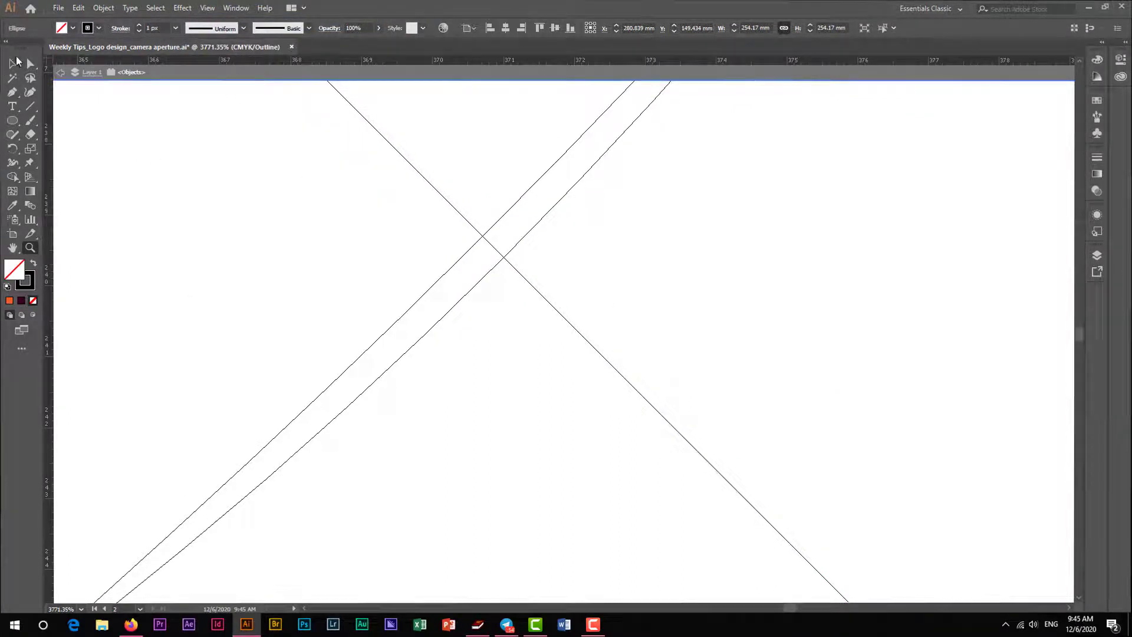
- Move the copied circle so its edge passes exactly through the intersection of the inner circle and the diagonal guide
click(12, 63)
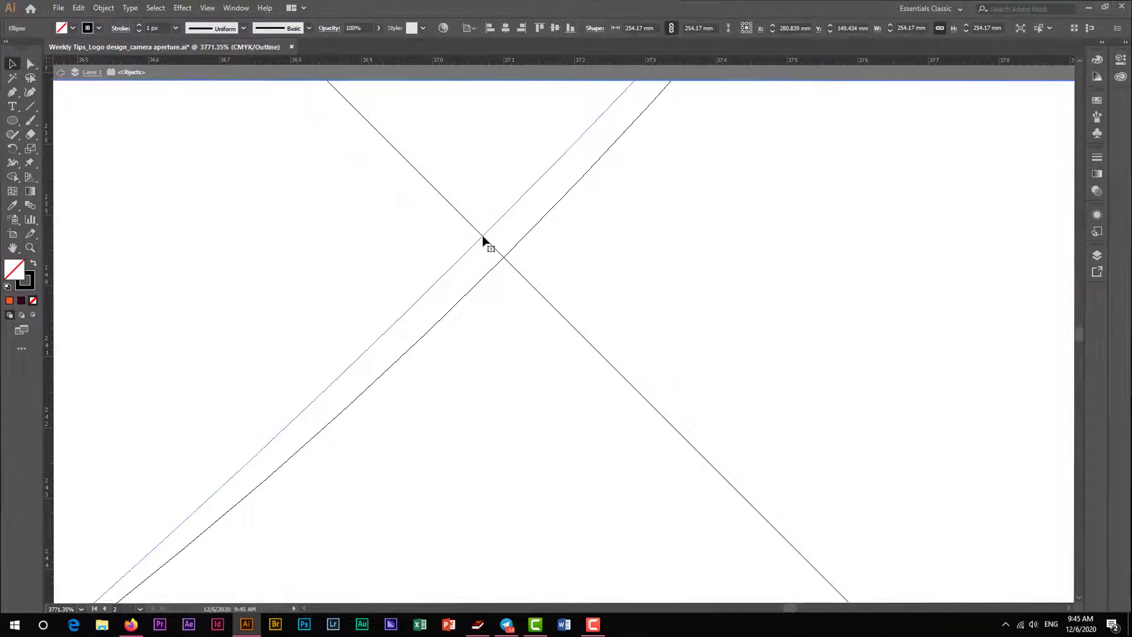
drag(483, 239, 504, 258)
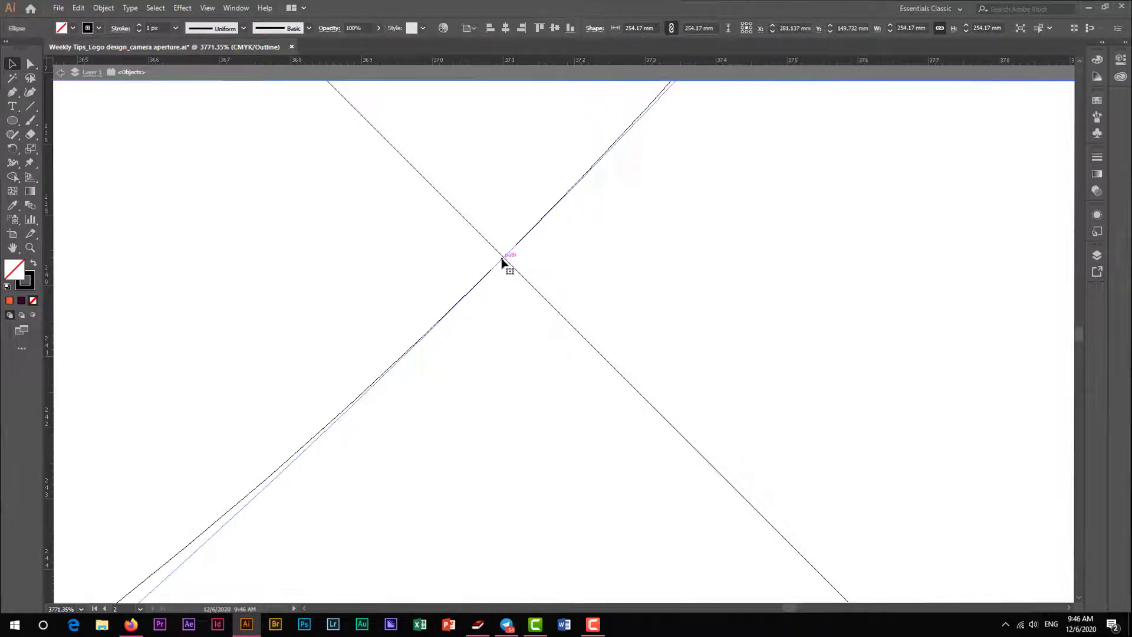
click(474, 236)
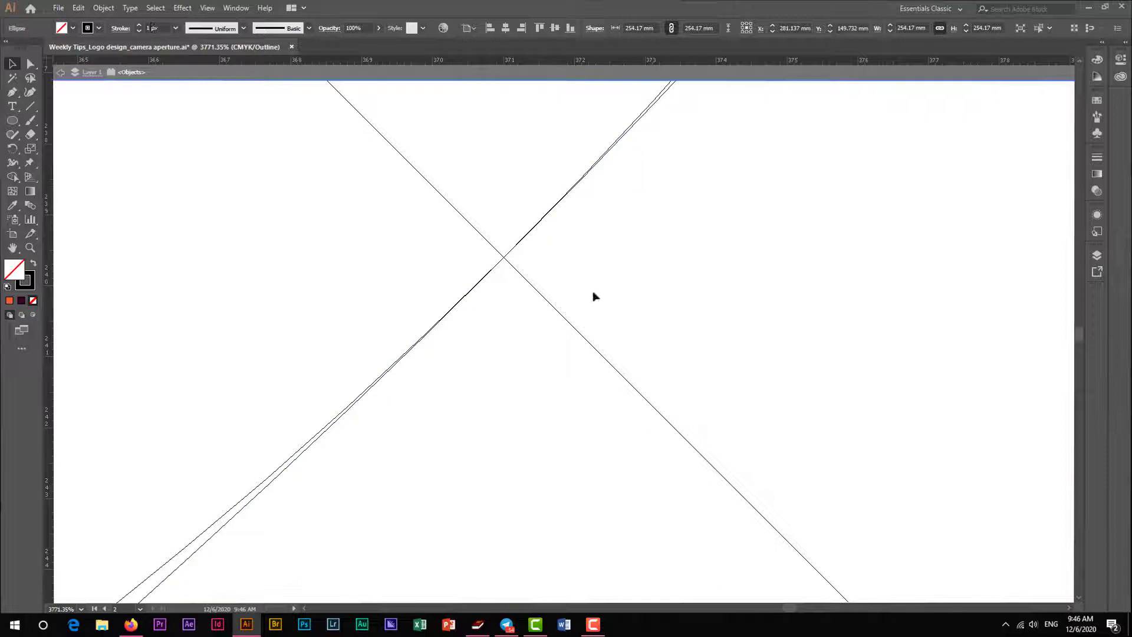
key(ctrl+0)
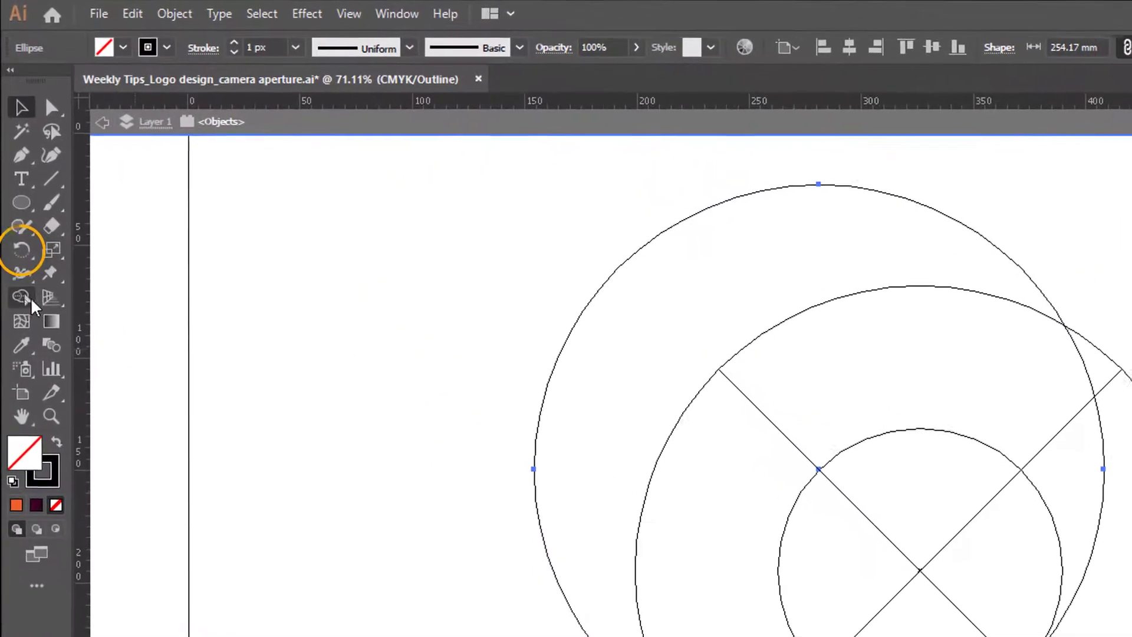
- Create a copy of the offset circle rotated by 90° around the guides' crossing point
click(21, 252)
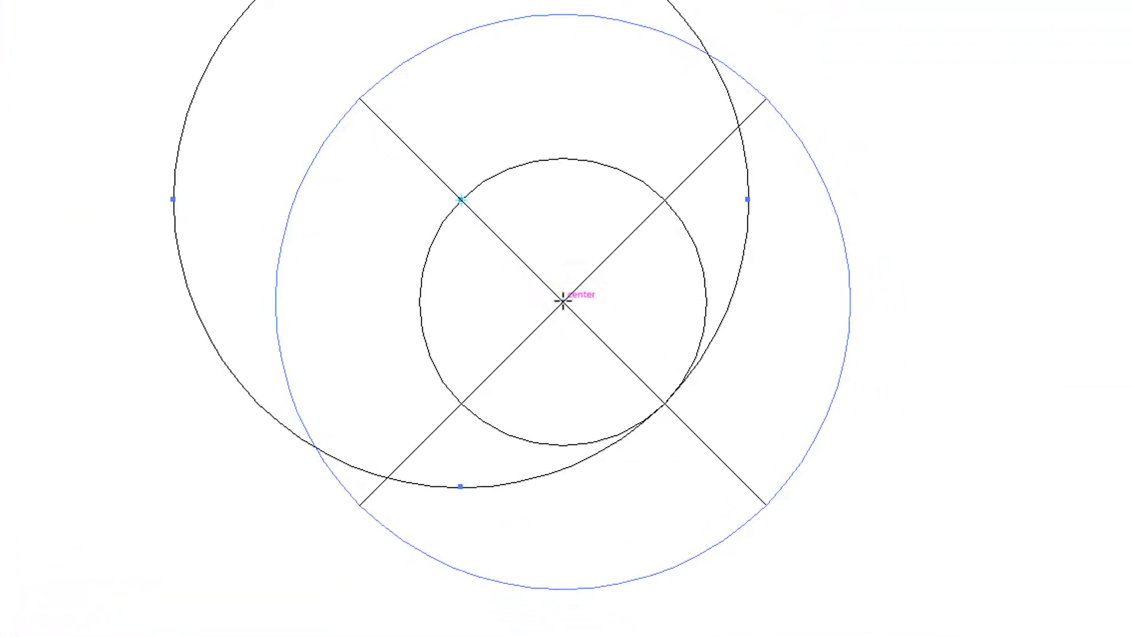
click(563, 301)
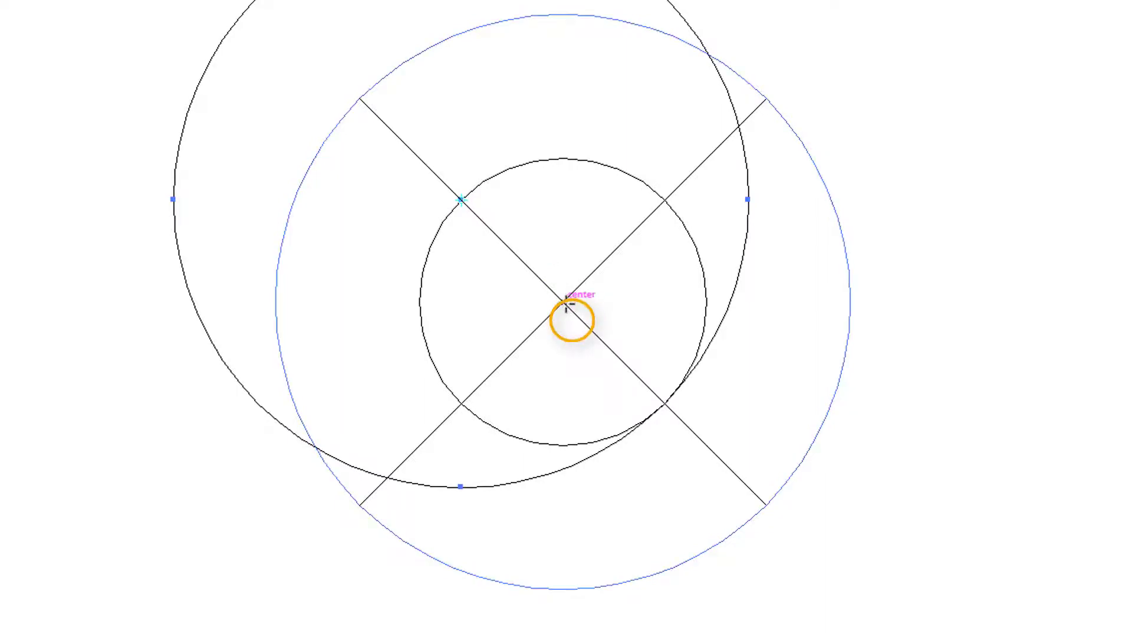
alt+click(565, 303)
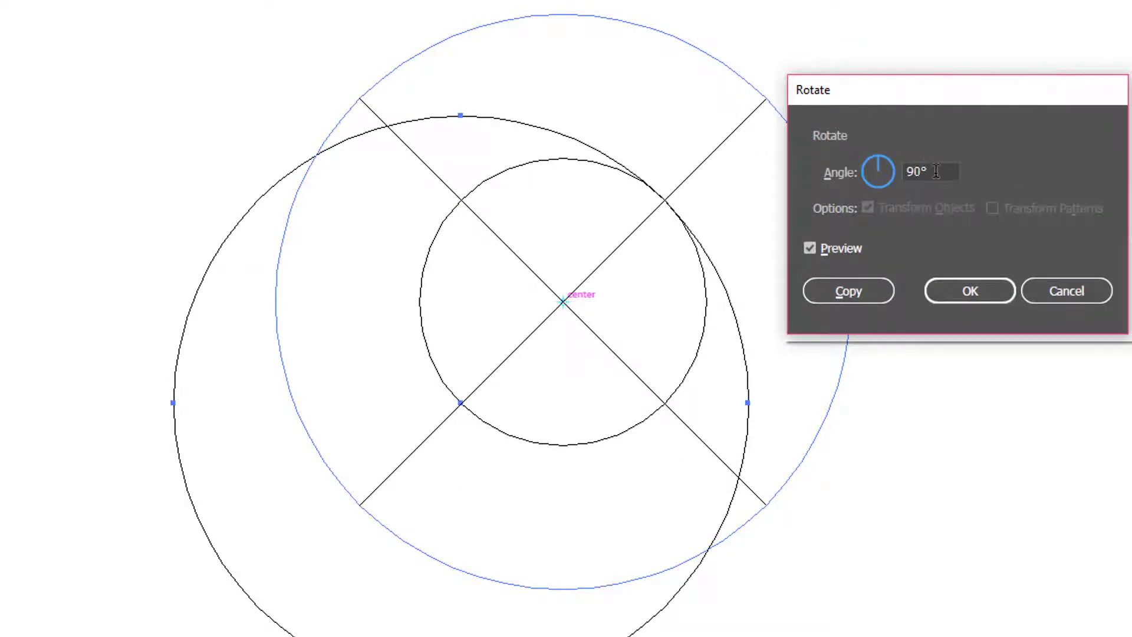
click(856, 292)
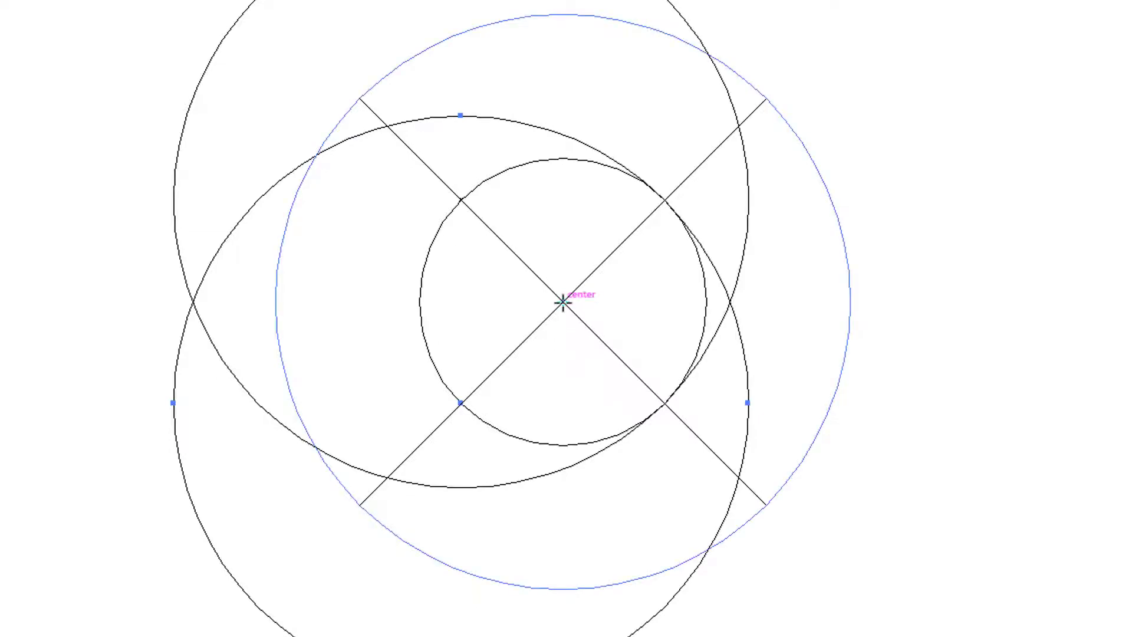
- Repeat the 90° rotated copy twice more to make four offset circles, and return to Preview view
click(564, 302)
key(ctrl+d)
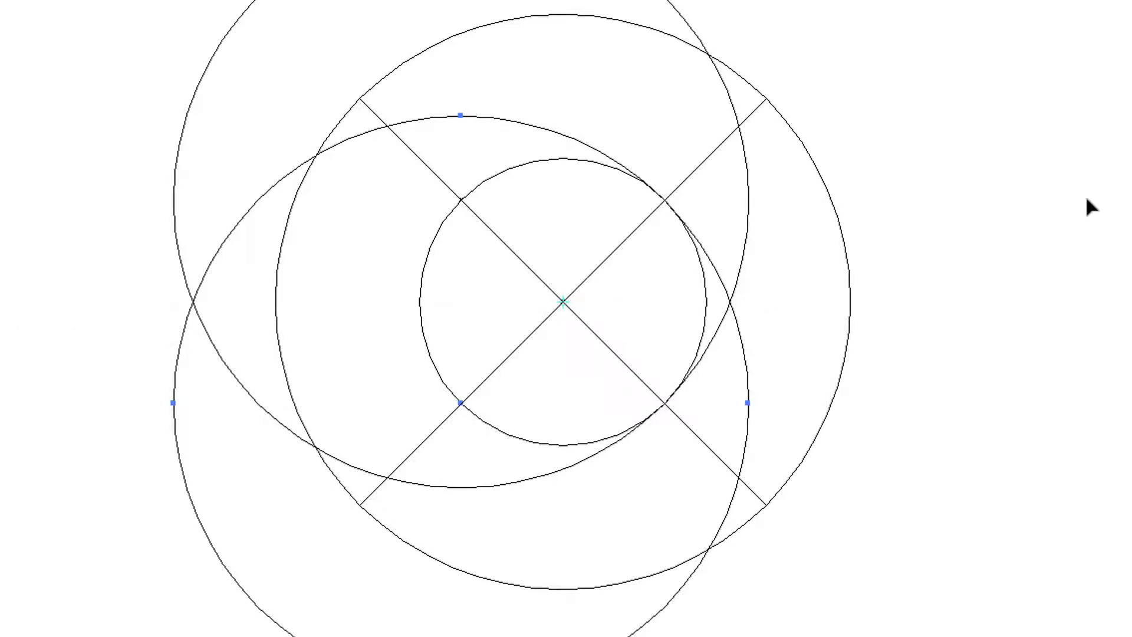
key(h)
key(ctrl+d)
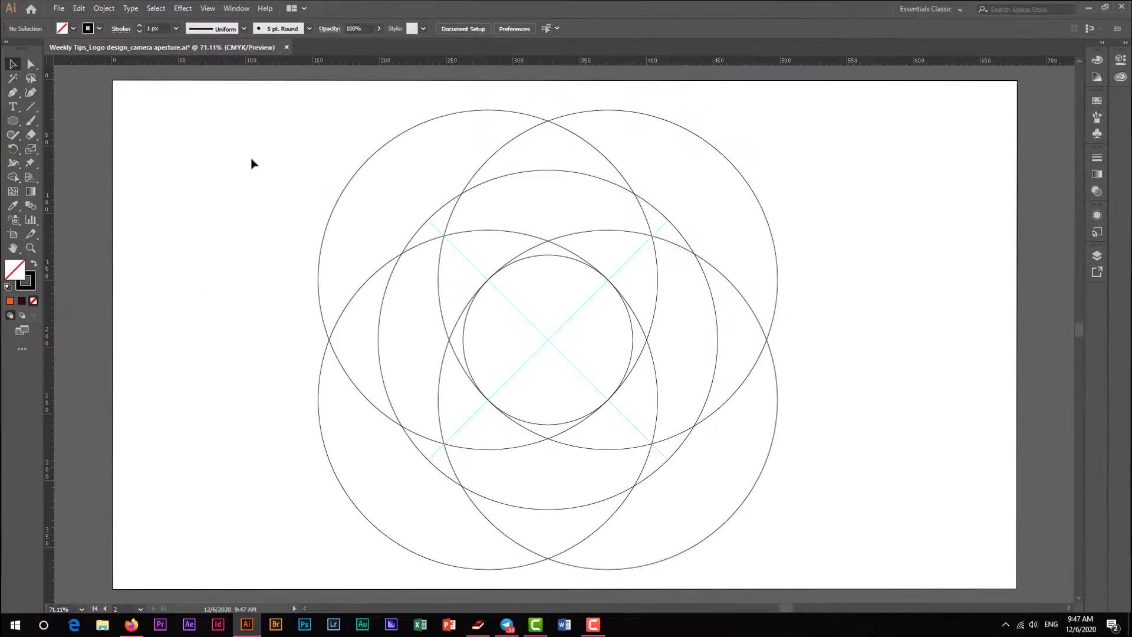
- Select all the circles and remove every region lying outside the large middle circle with the Shape Builder
drag(241, 156, 826, 528)
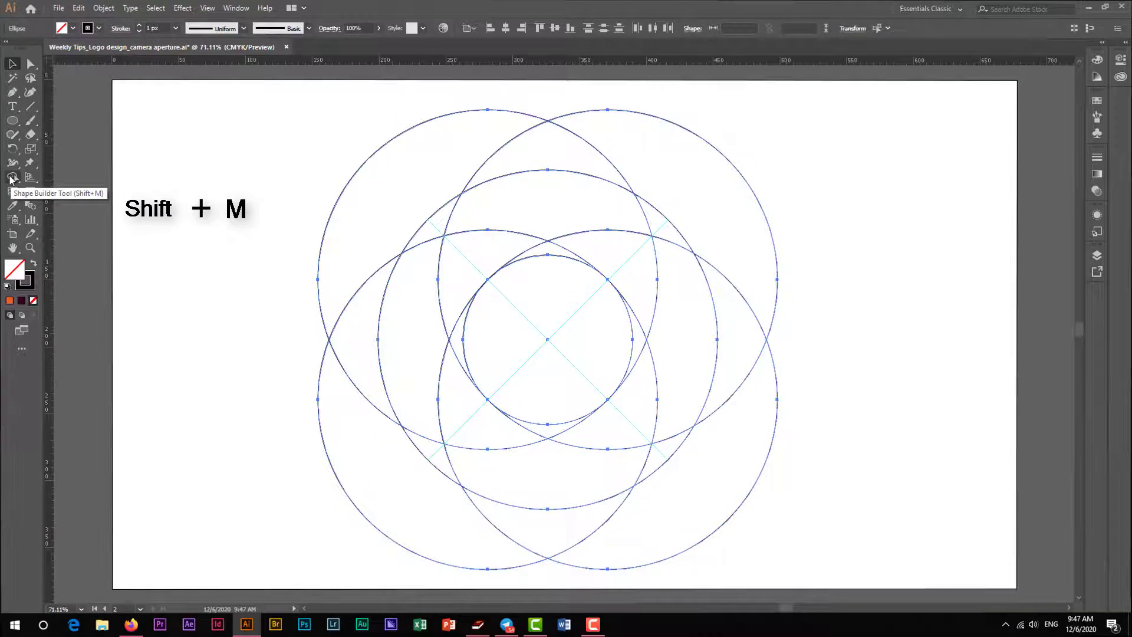
click(10, 179)
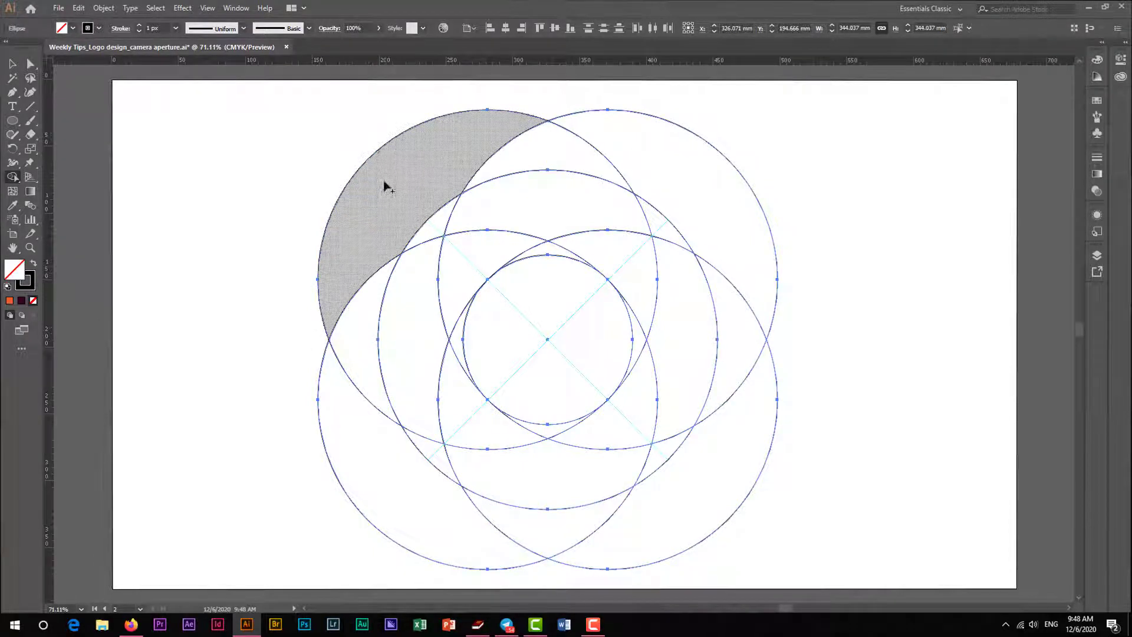
click(387, 186)
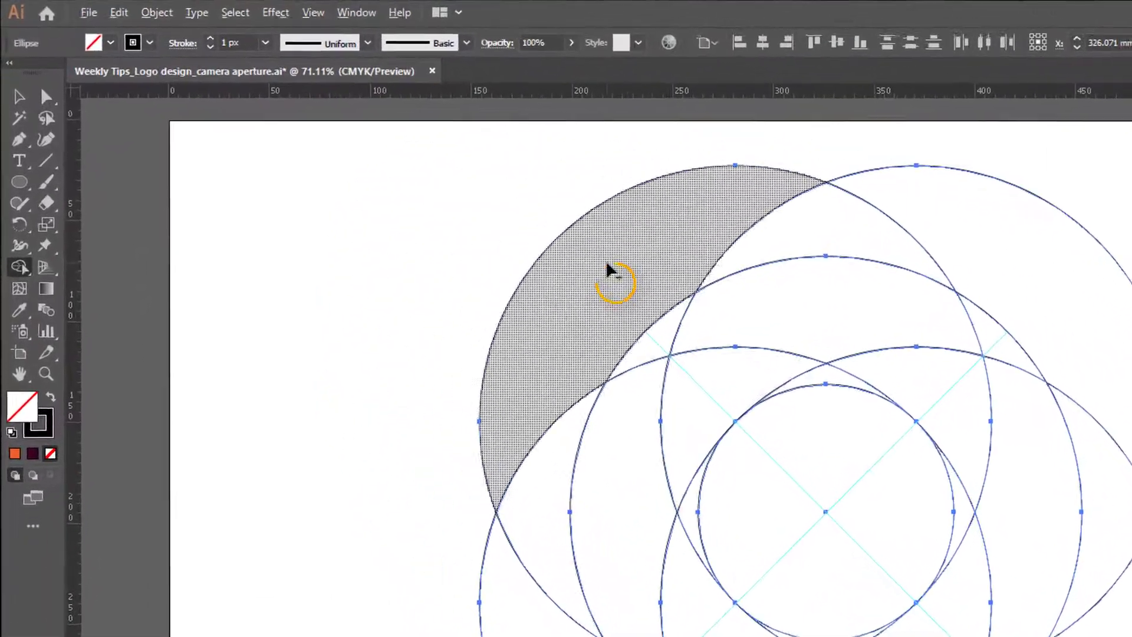
mouse_move(617, 268)
mouse_down()
mouse_move(811, 231)
mouse_move(921, 229)
mouse_up()
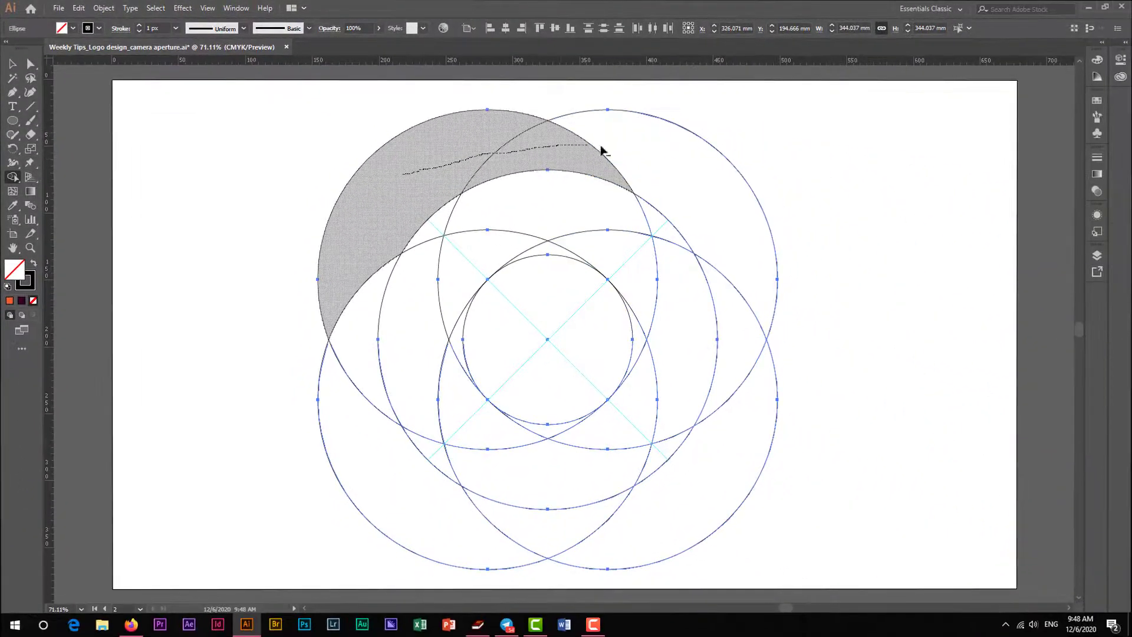
mouse_move(602, 149)
mouse_down()
mouse_move(710, 212)
mouse_move(724, 465)
mouse_move(600, 534)
mouse_move(466, 539)
mouse_move(392, 470)
mouse_move(331, 352)
mouse_move(341, 293)
mouse_move(407, 204)
mouse_up()
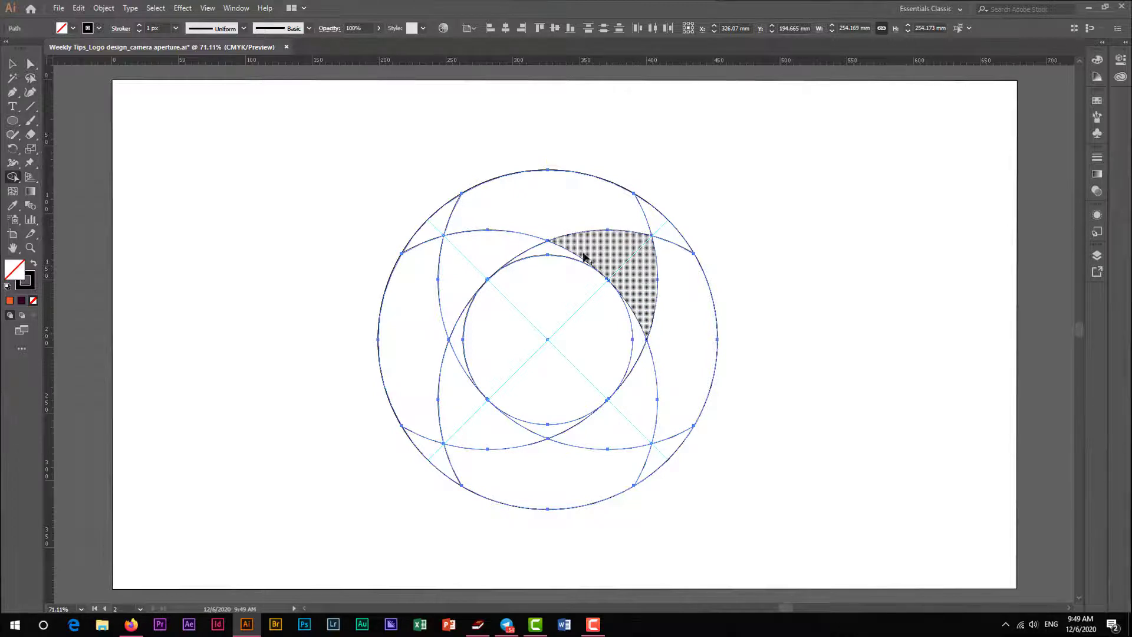
- Set a white-to-black gradient fill and merge the ring's regions with the Shape Builder into four overlapping curved aperture blades
click(1098, 104)
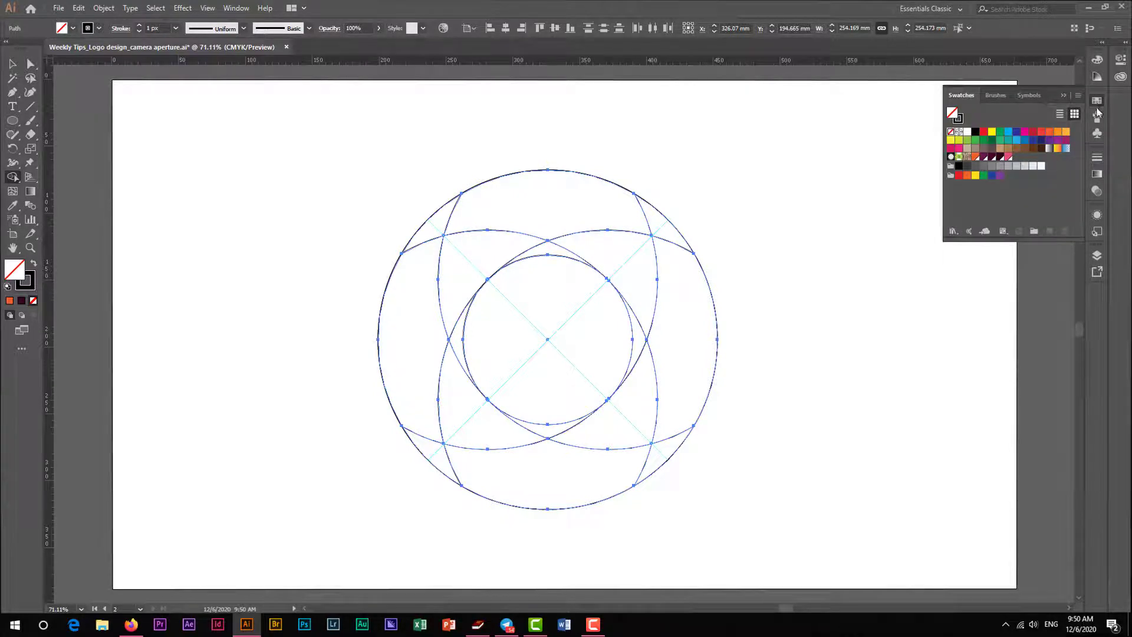
click(1049, 148)
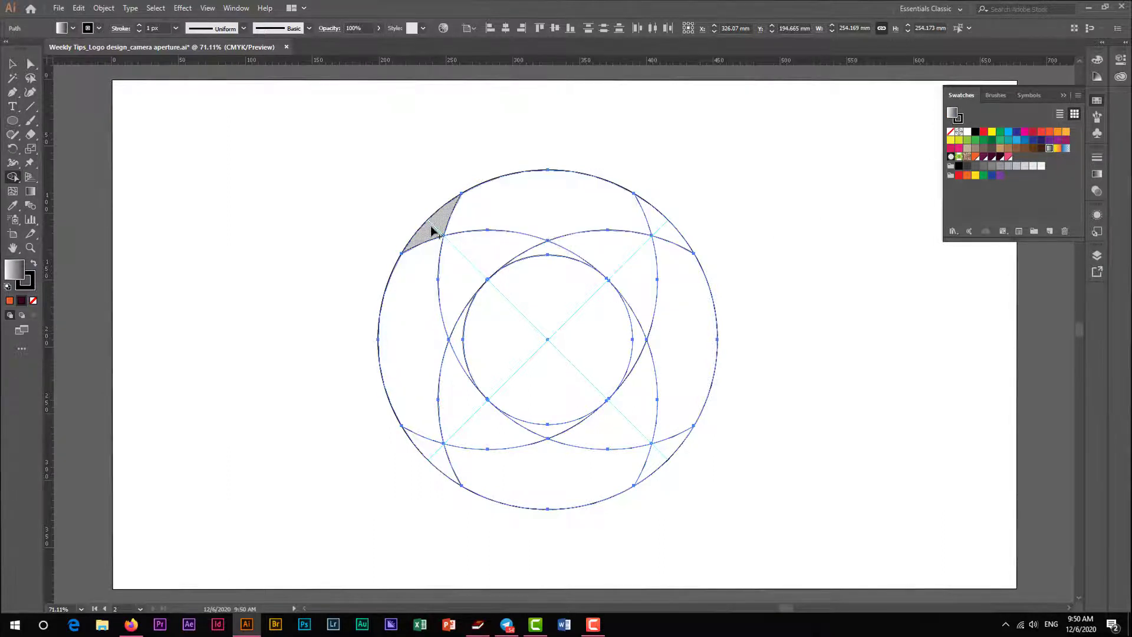
mouse_move(437, 224)
mouse_down()
mouse_move(532, 215)
mouse_move(596, 238)
mouse_move(629, 268)
mouse_move(639, 329)
mouse_up()
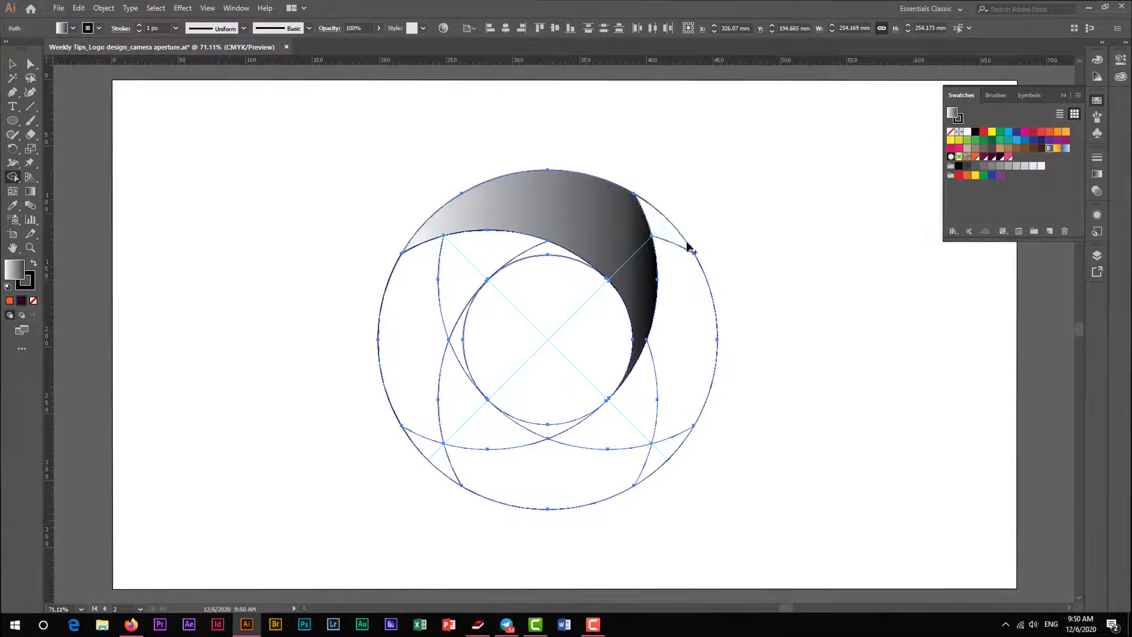
mouse_move(659, 225)
mouse_down()
mouse_move(678, 319)
mouse_move(672, 385)
mouse_move(650, 408)
mouse_move(555, 437)
mouse_up()
mouse_move(663, 456)
mouse_down()
mouse_move(637, 469)
mouse_move(571, 471)
mouse_move(510, 456)
mouse_move(485, 436)
mouse_move(457, 364)
mouse_up()
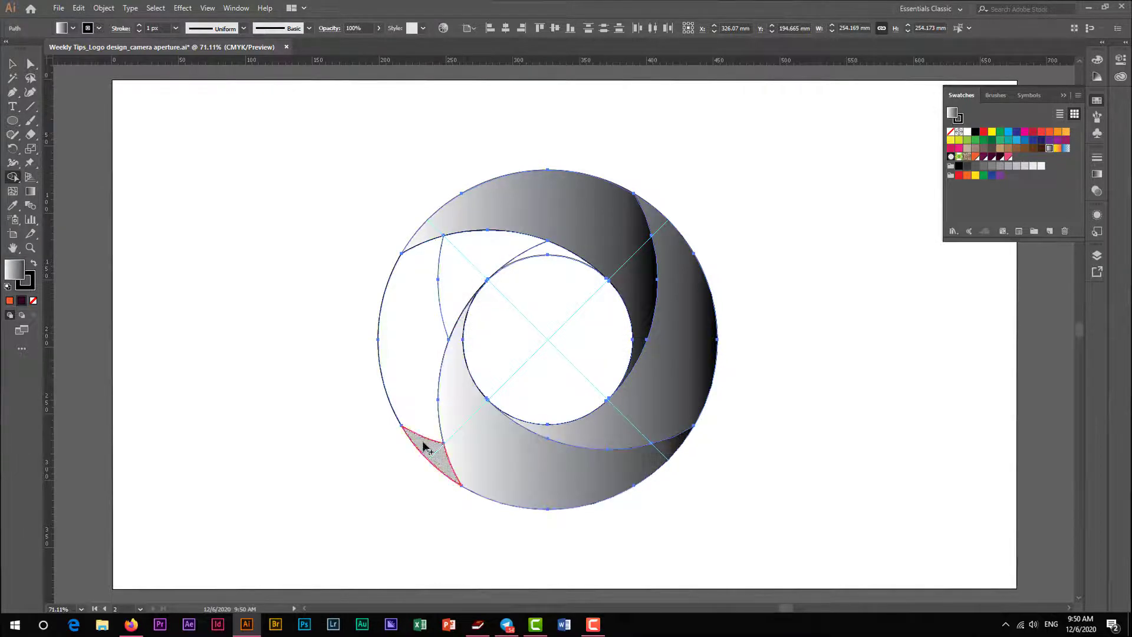
mouse_move(425, 447)
mouse_down()
mouse_move(394, 352)
mouse_move(401, 295)
mouse_move(435, 270)
mouse_move(546, 254)
mouse_up()
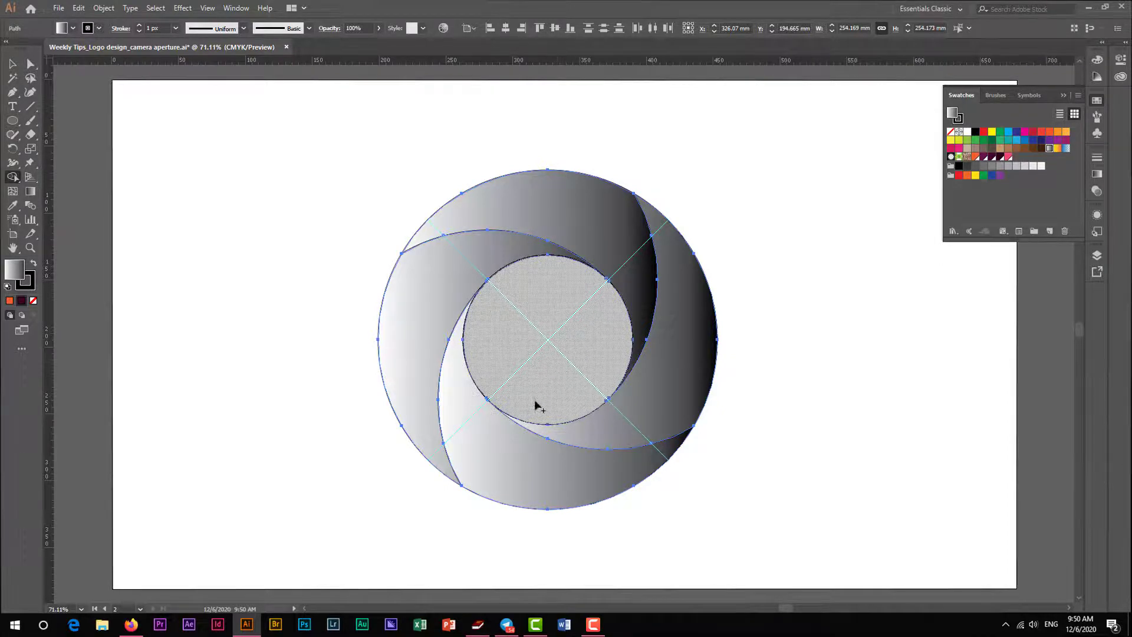
- Examine the finished reference aperture on the first artboard, undo its trial move, and return to the second artboard
click(105, 609)
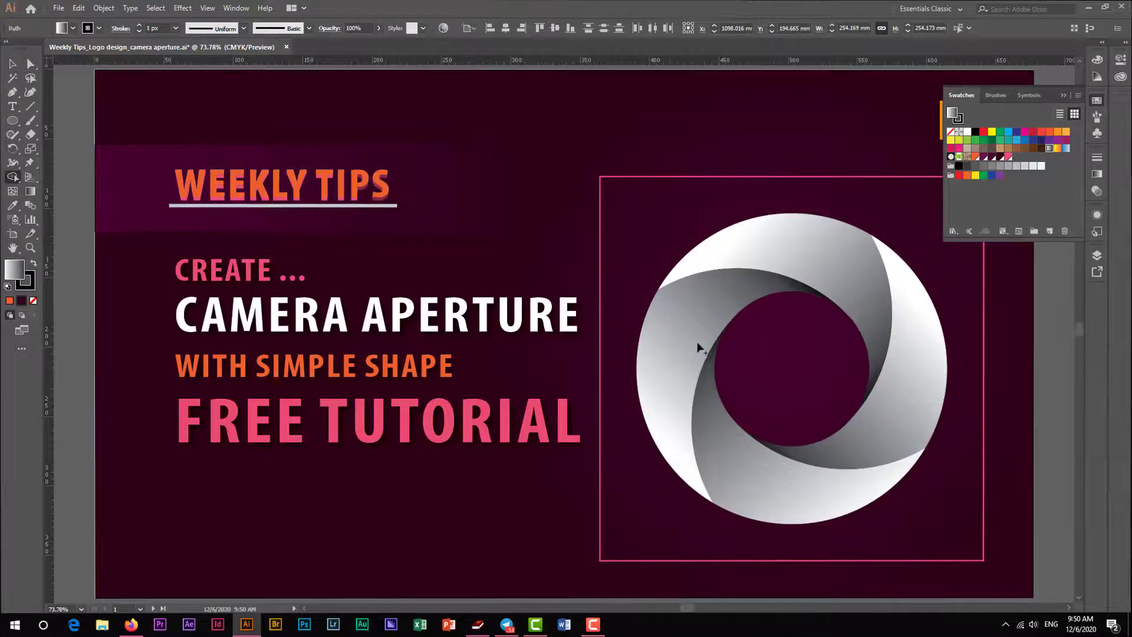
key(v)
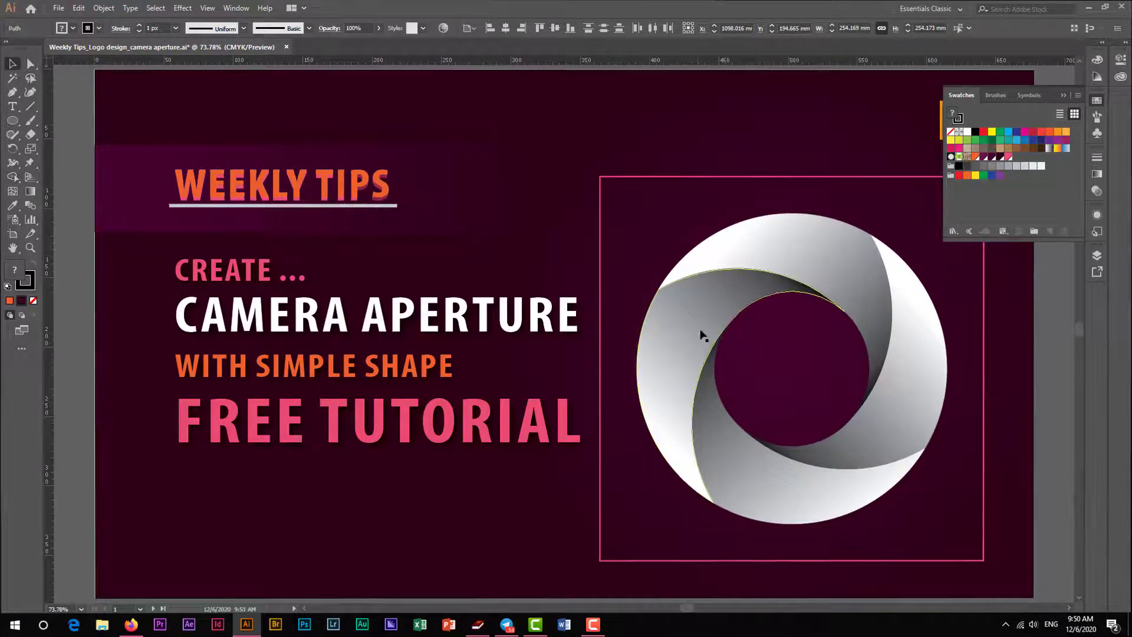
click(698, 331)
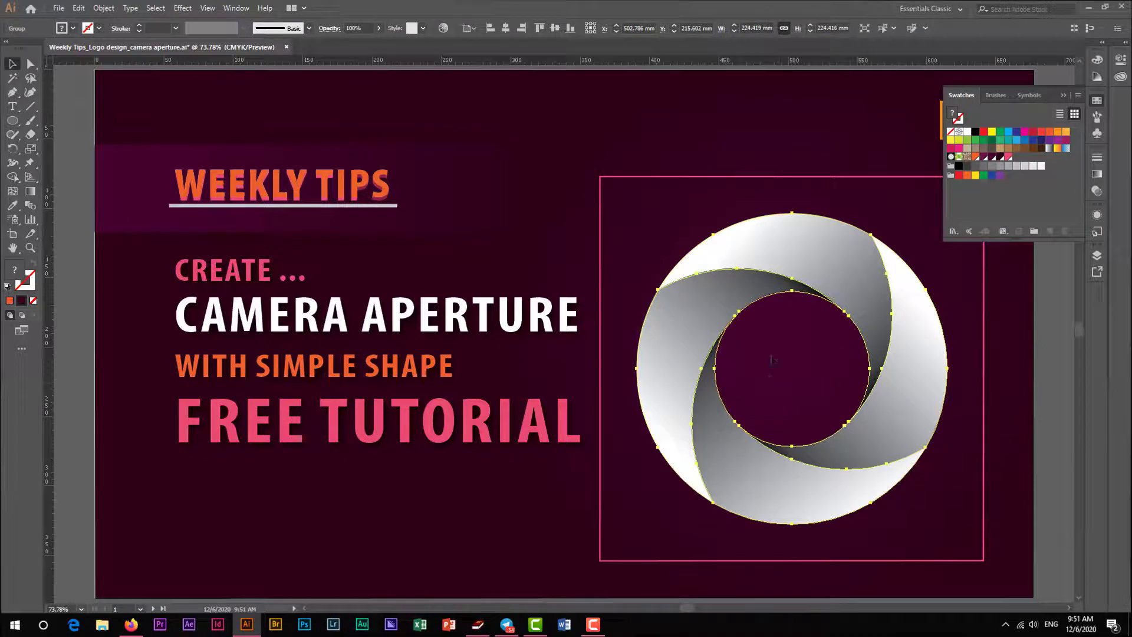
drag(718, 322, 283, 312)
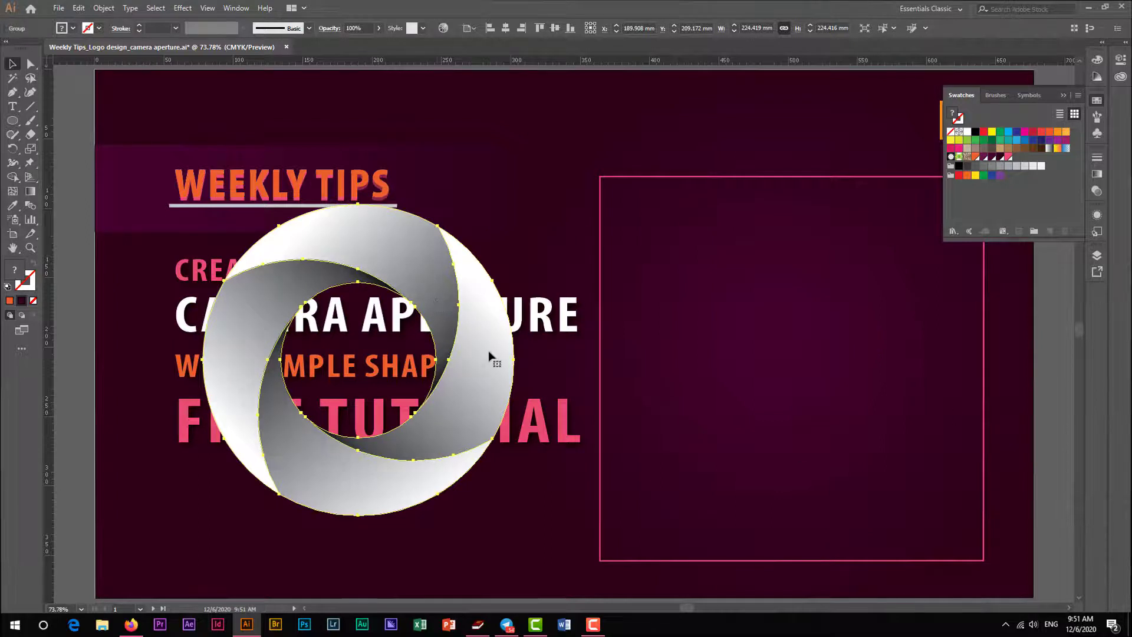
key(ctrl+z)
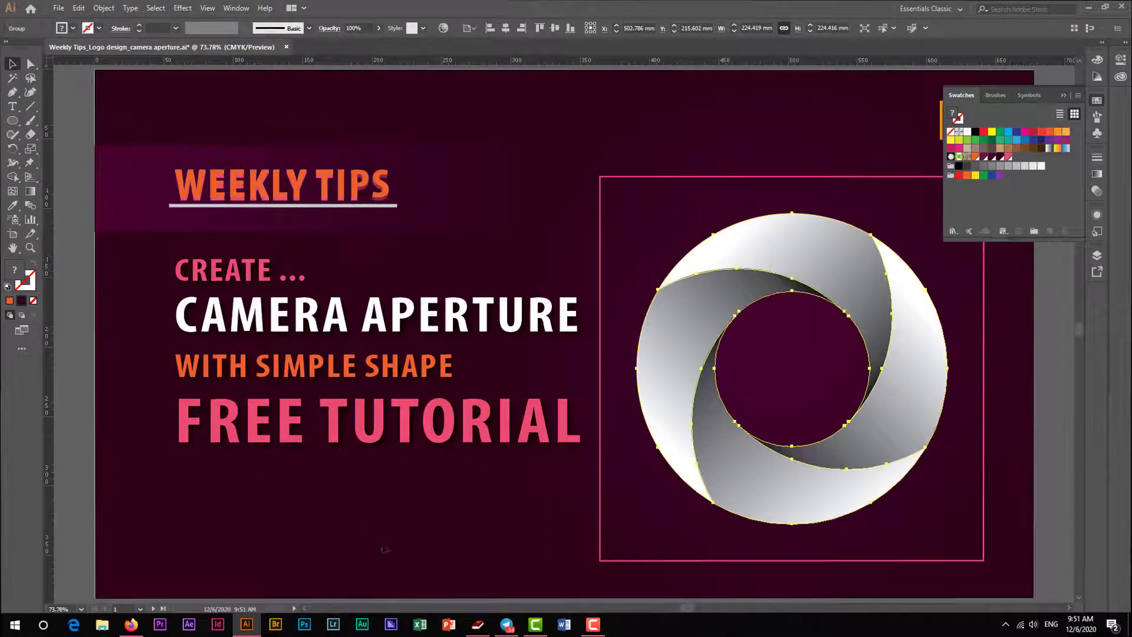
click(153, 608)
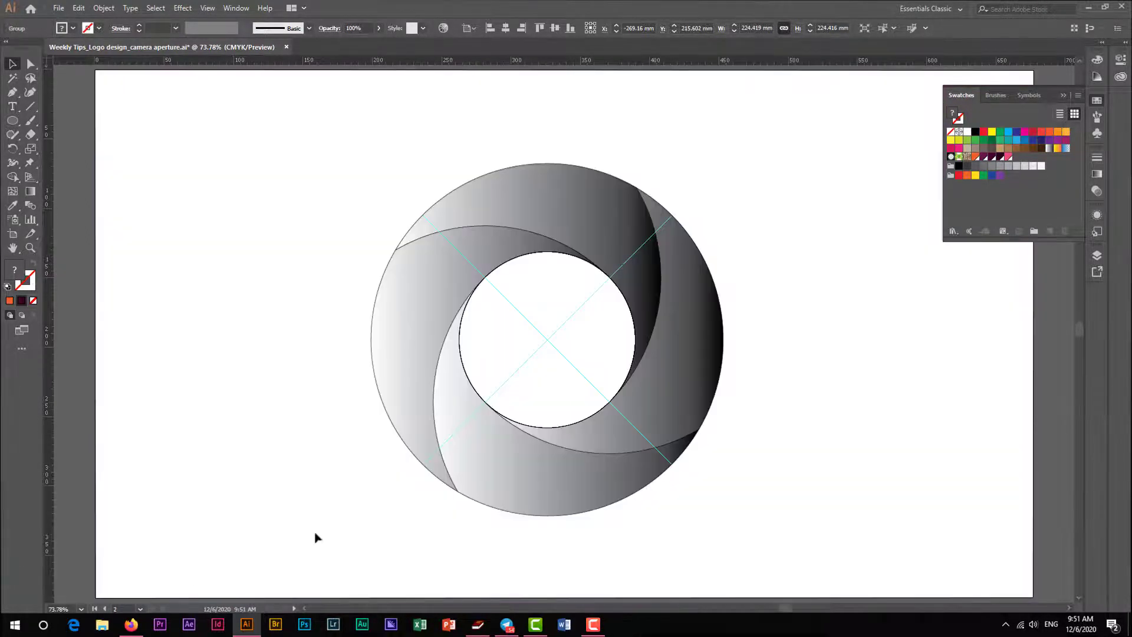
- Remove the leftover centre circle with the Shape Builder and set the stroke of all four blades to None
drag(359, 176, 713, 506)
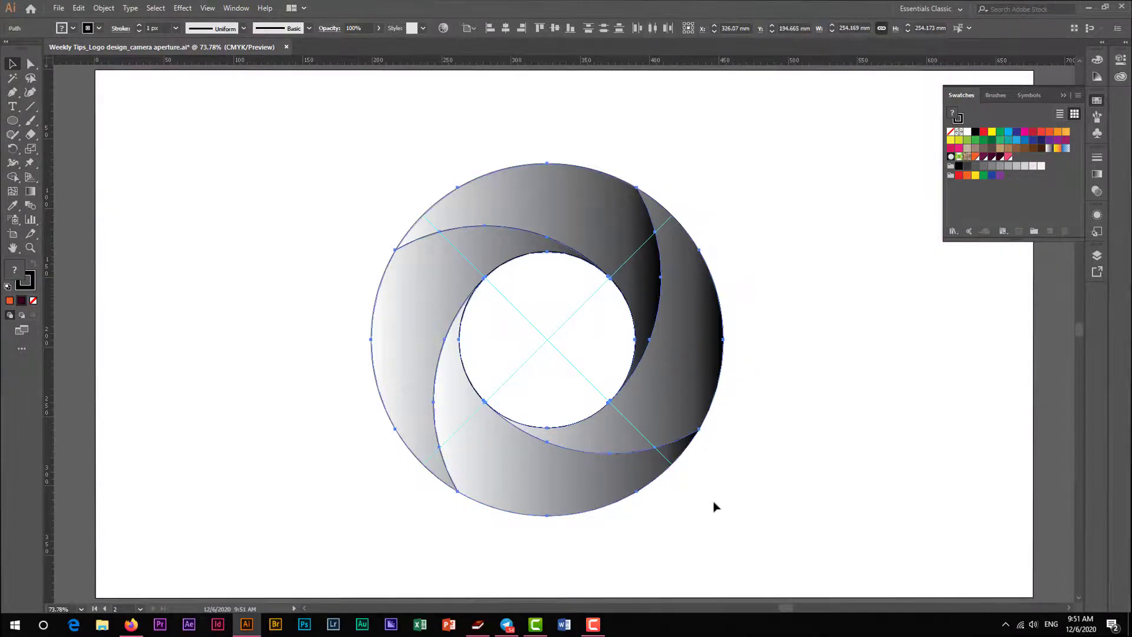
click(13, 178)
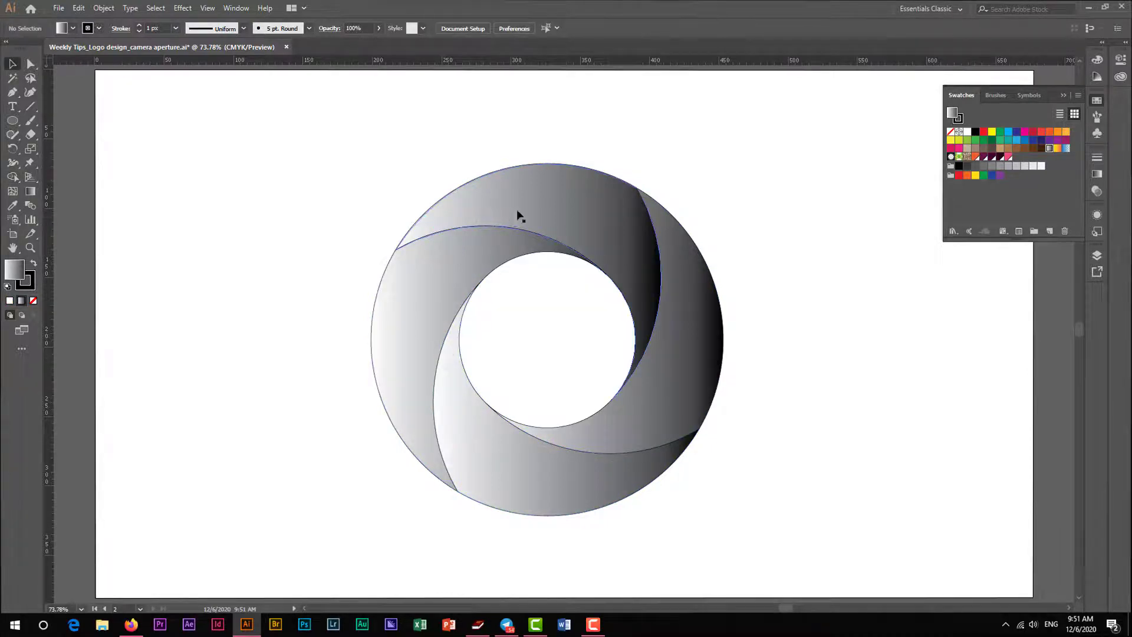
drag(379, 165, 701, 517)
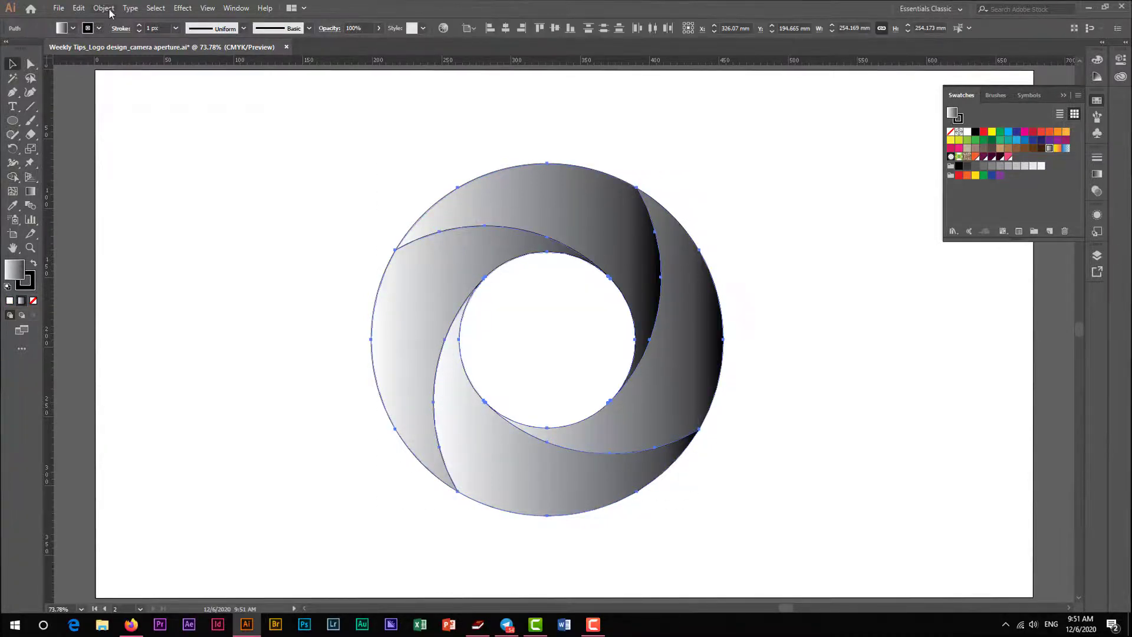
click(99, 28)
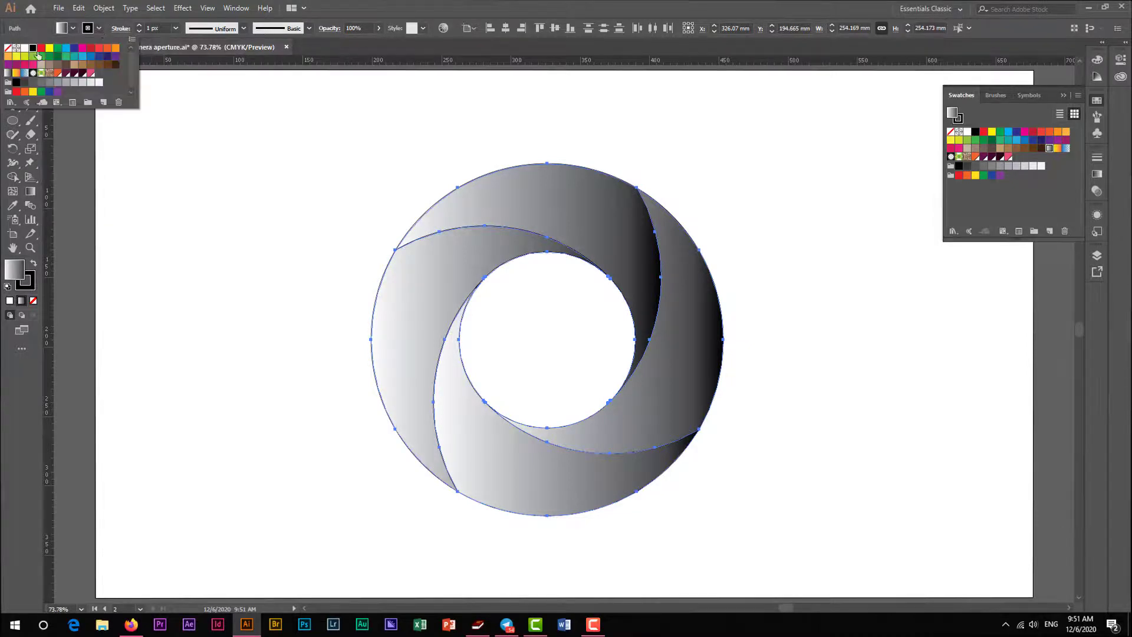
click(7, 50)
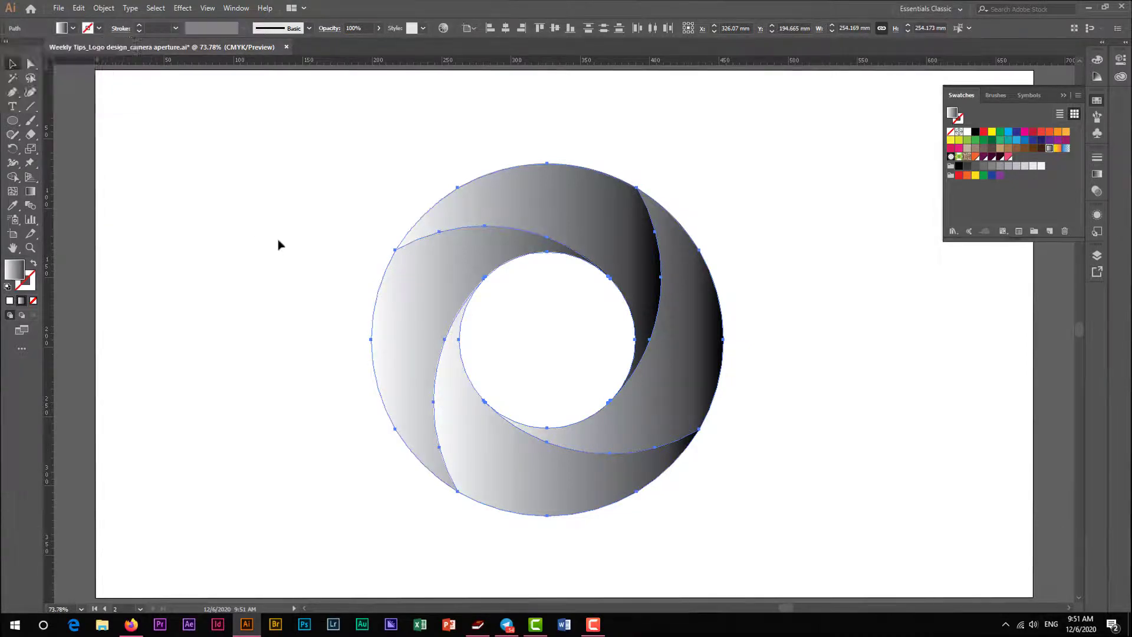
click(333, 265)
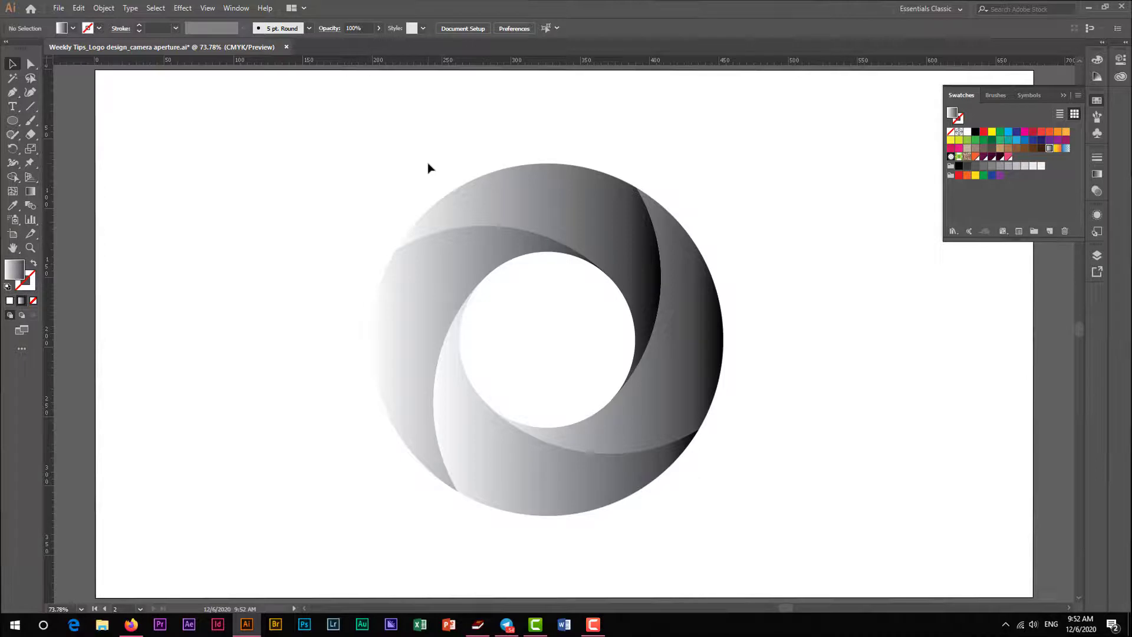
- Redraw the upper blade's gradient diagonally, from white beyond its upper-left outer edge to black at its tapered inner tip
click(562, 224)
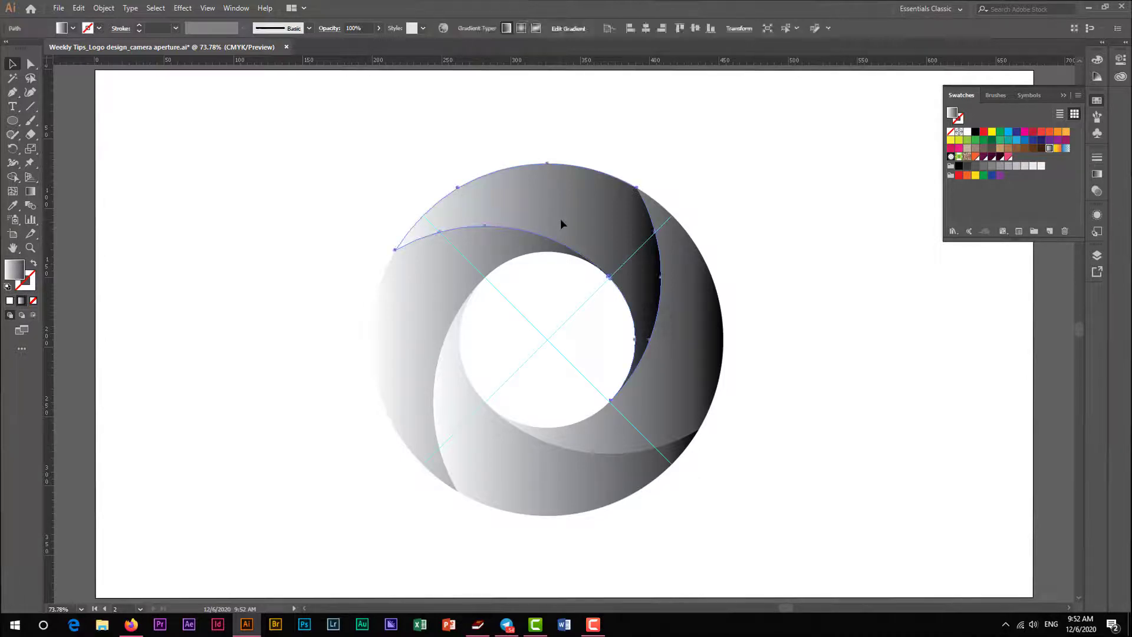
click(30, 192)
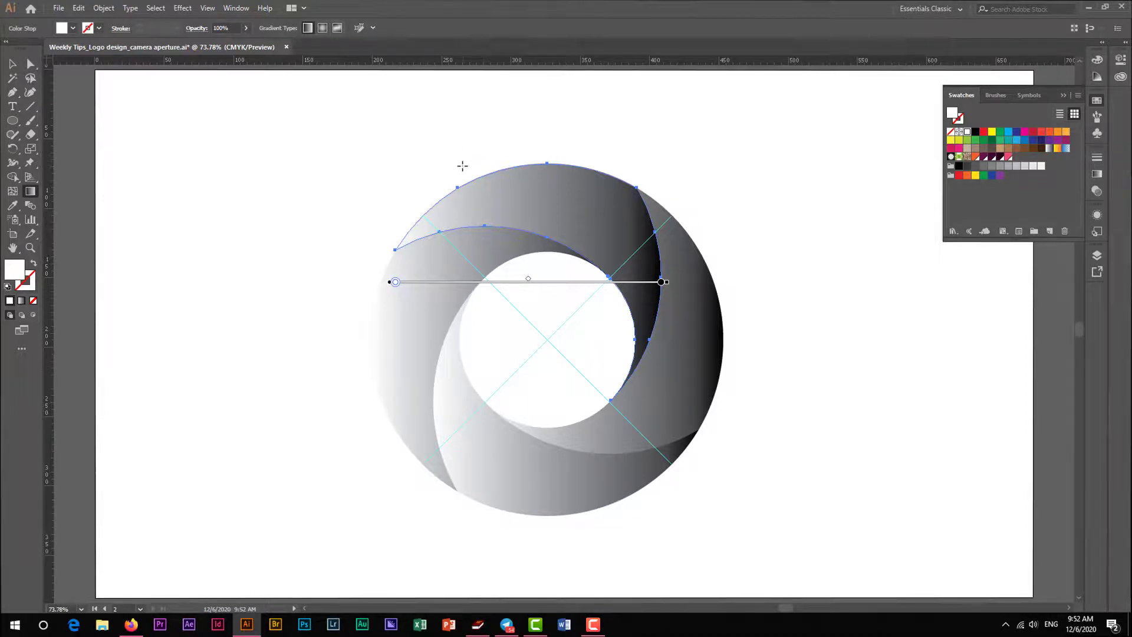
mouse_move(462, 166)
mouse_down()
mouse_move(664, 380)
mouse_move(658, 373)
mouse_up()
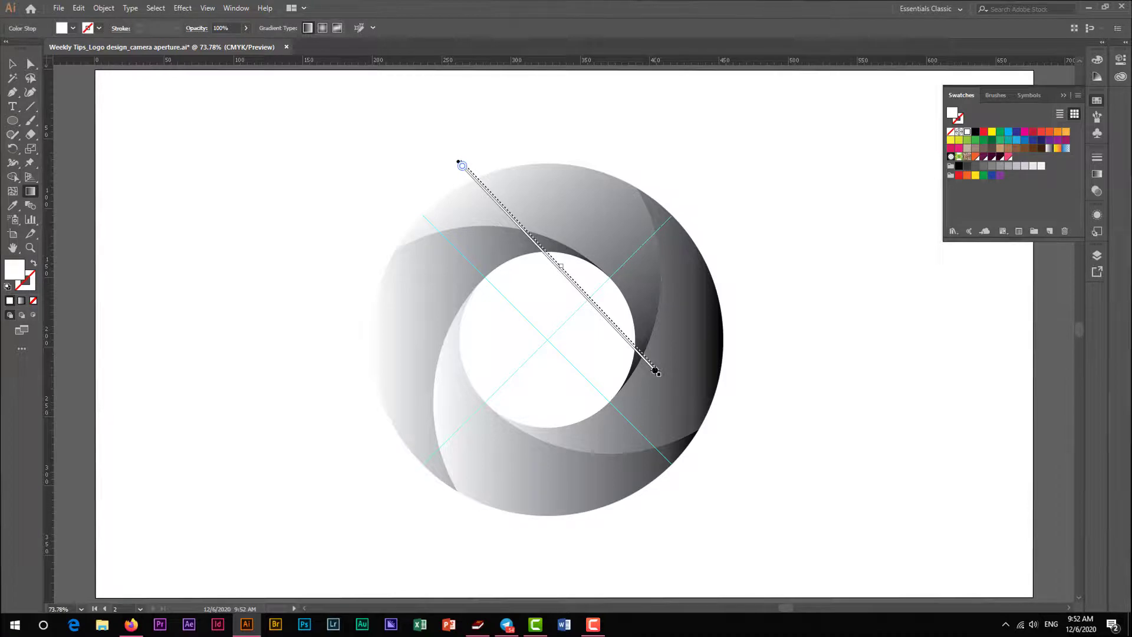
drag(656, 372, 657, 369)
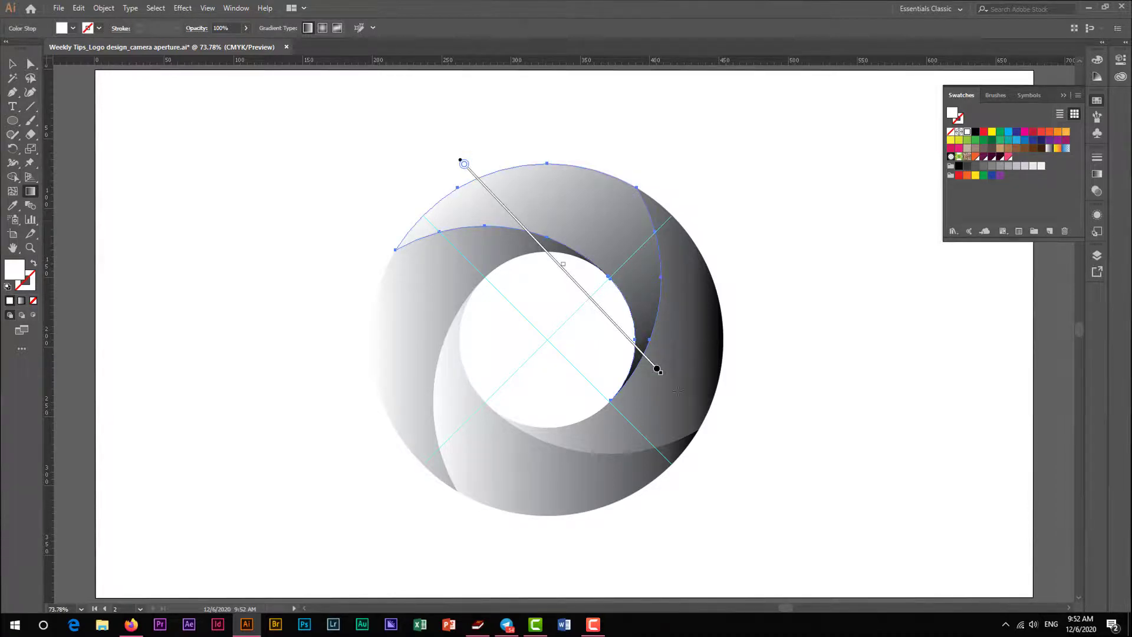
- Redraw the right and lower blades' gradients diagonally, each from white at the outer edge to black at the inner tip
key(ctrl)
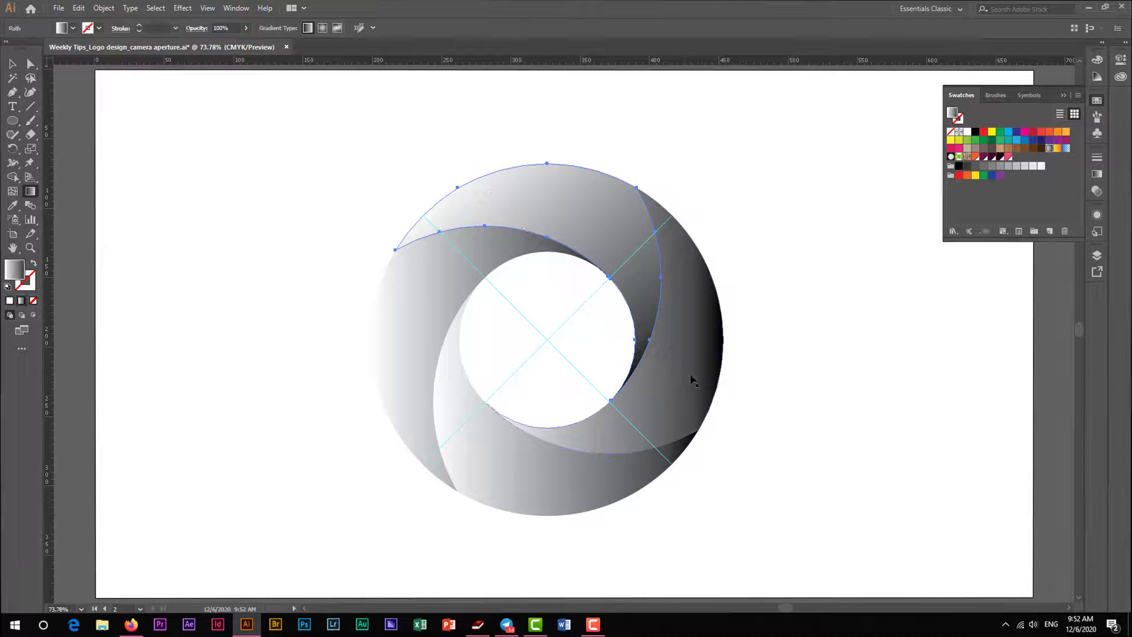
ctrl+click(692, 370)
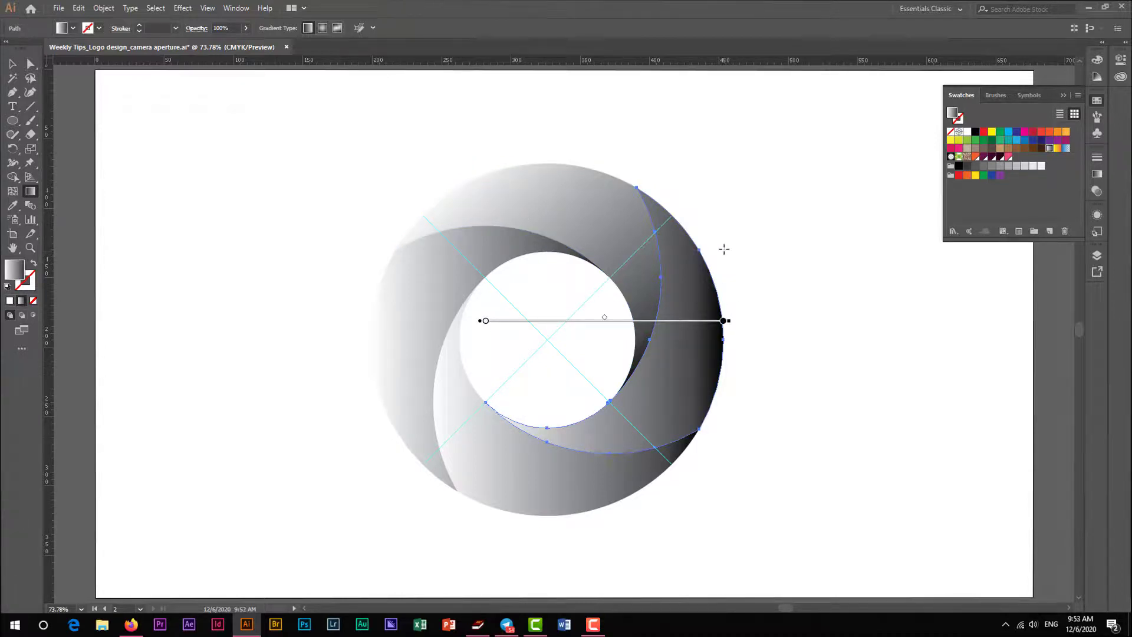
mouse_move(724, 249)
mouse_down()
mouse_move(653, 337)
mouse_move(509, 453)
mouse_move(519, 460)
mouse_up()
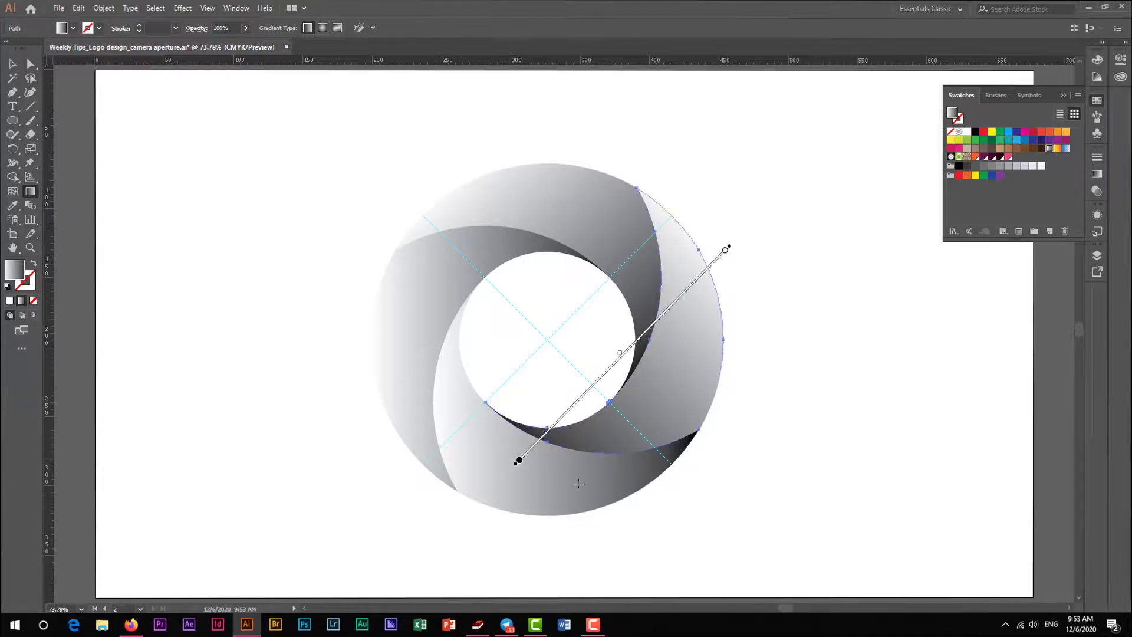
key(ctrl)
ctrl+click(531, 497)
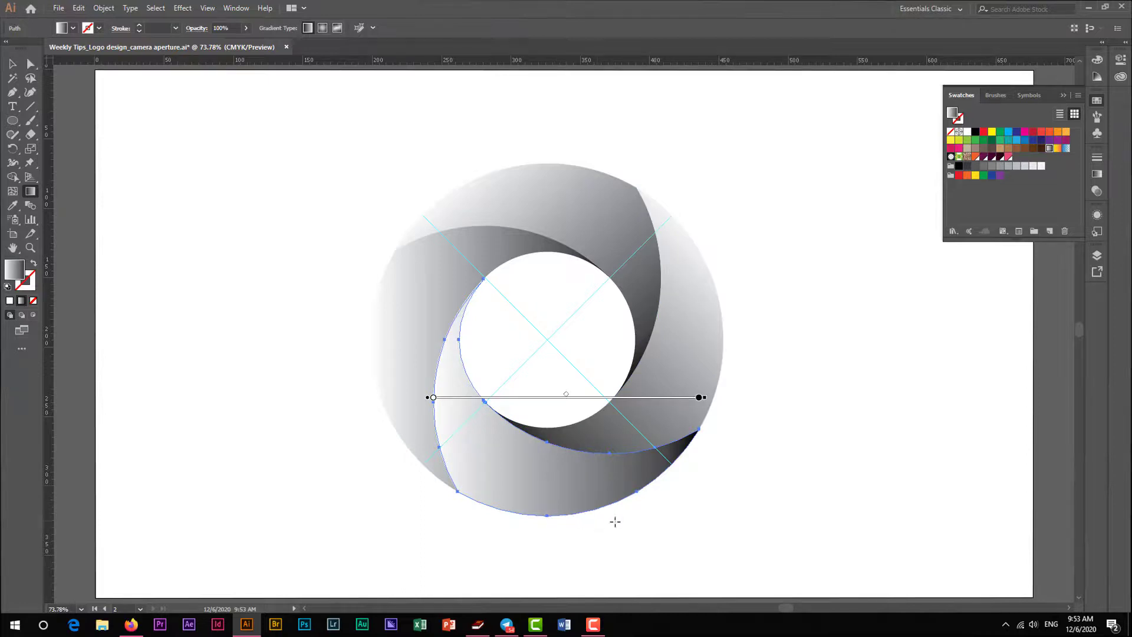
mouse_move(639, 500)
mouse_down()
mouse_move(528, 375)
mouse_move(480, 298)
mouse_move(444, 296)
mouse_up()
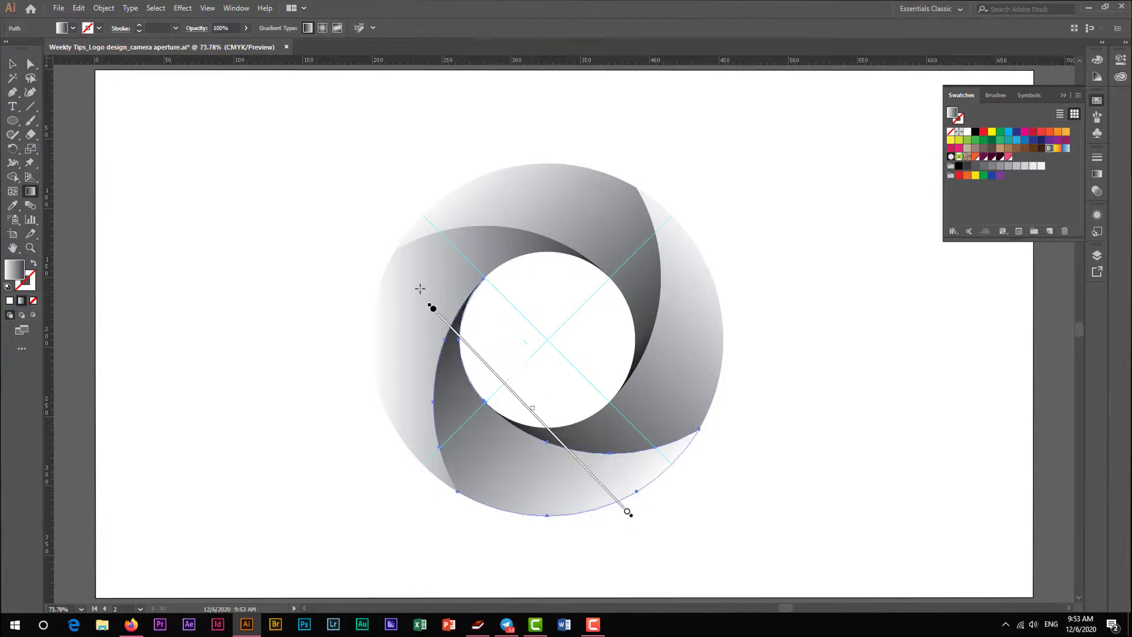
- Redraw the left blade's gradient from white at its lower-left outer edge to black at its inner tip, and deselect it
ctrl+click(411, 324)
drag(373, 414, 592, 274)
drag(609, 262, 605, 255)
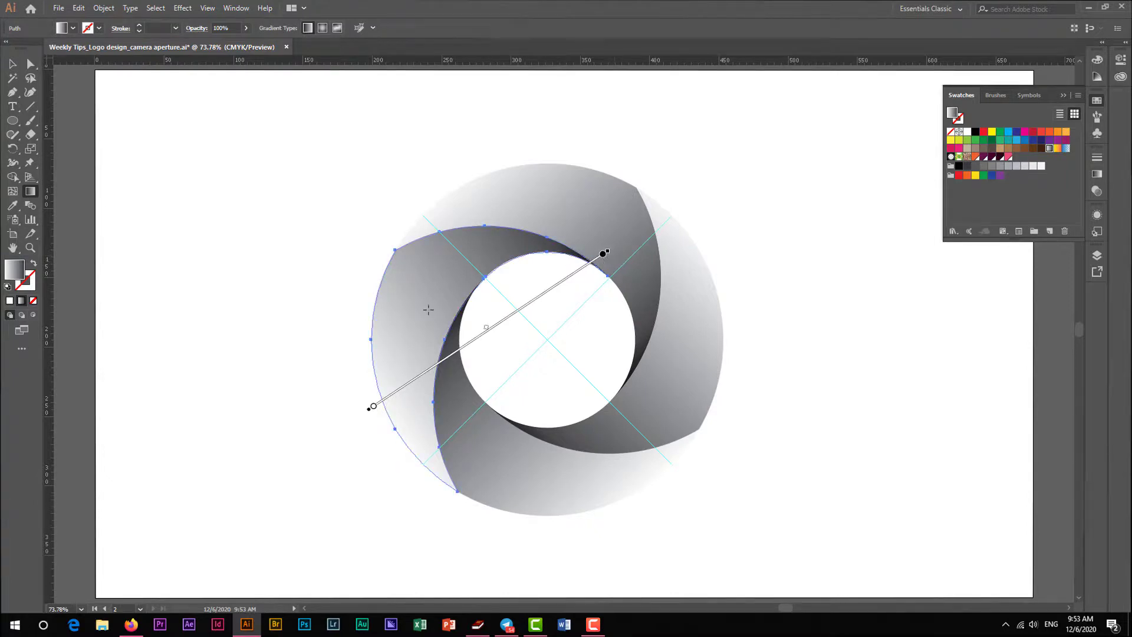
click(12, 64)
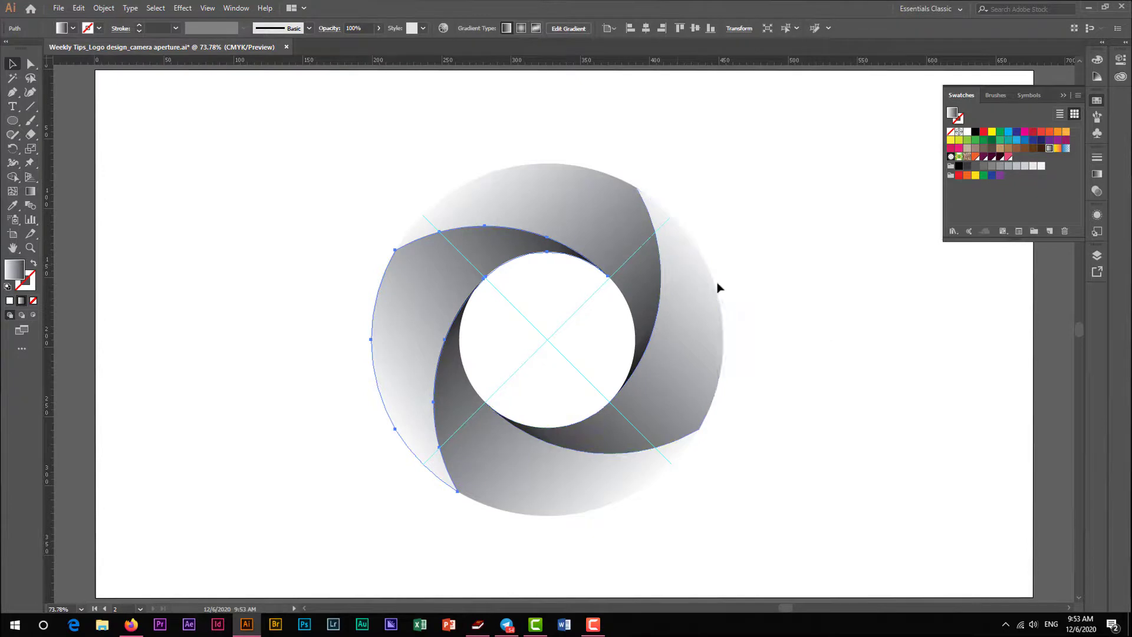
click(783, 192)
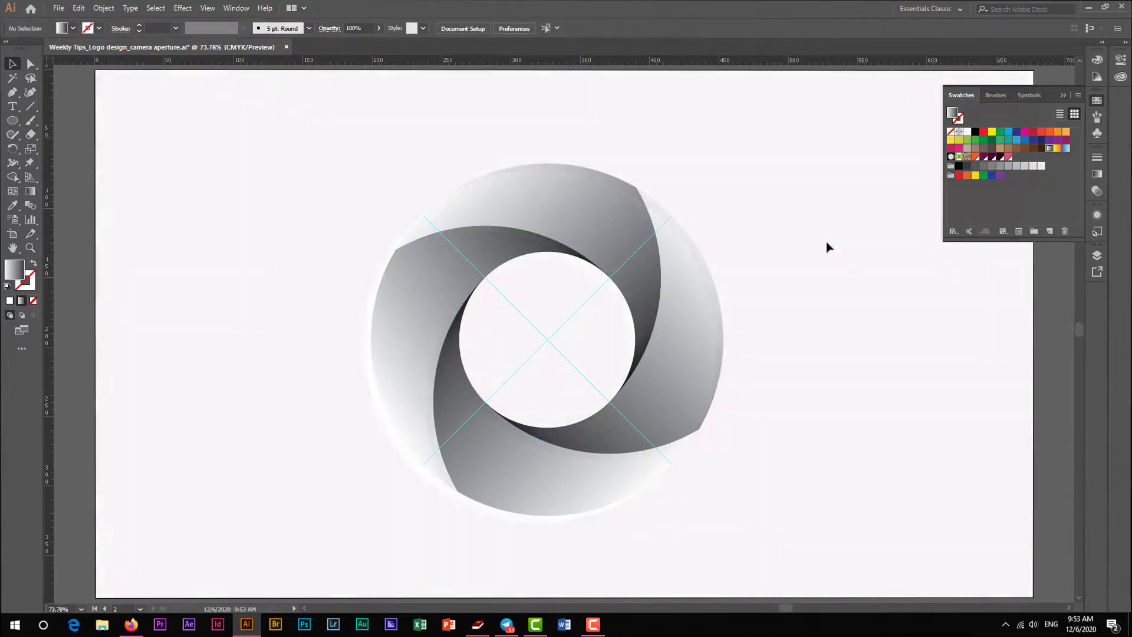